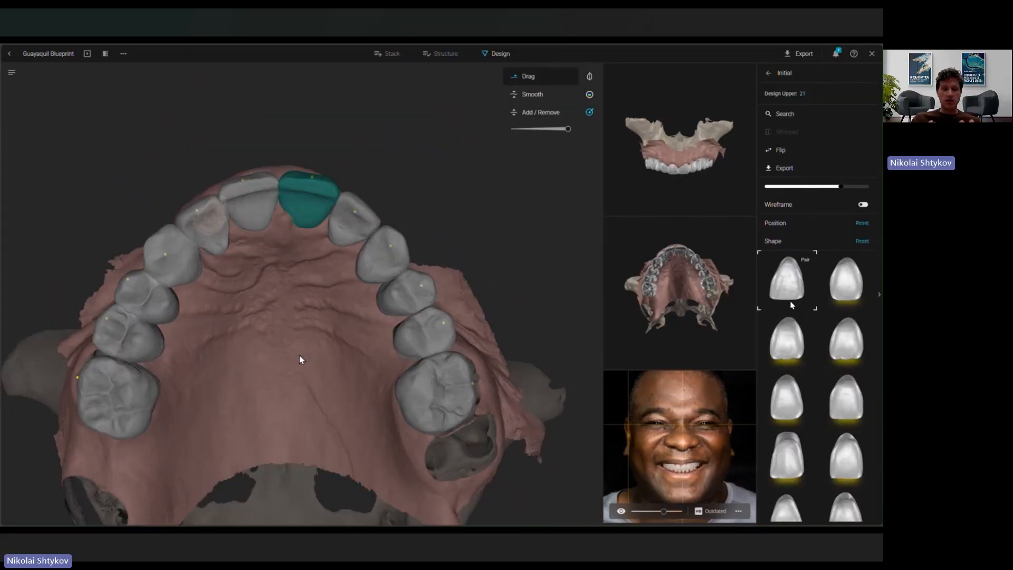
Examine the designed upper teeth around the arch from occlusal and side views, singling out teeth such as 12 and 14
right_click_drag(300, 359, 299, 238)
left_click(274, 296)
right_click_drag(273, 296, 314, 136)
left_click(222, 209)
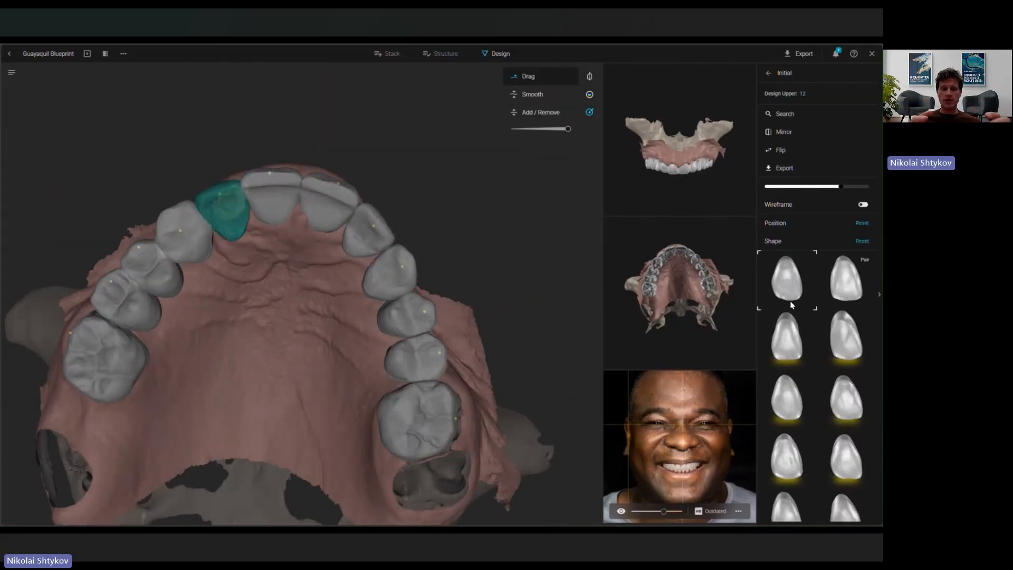
left_click(368, 233)
right_click_drag(368, 233, 191, 379)
left_click(373, 265)
right_click_drag(326, 277, 366, 515)
left_click(280, 272)
left_click(186, 235)
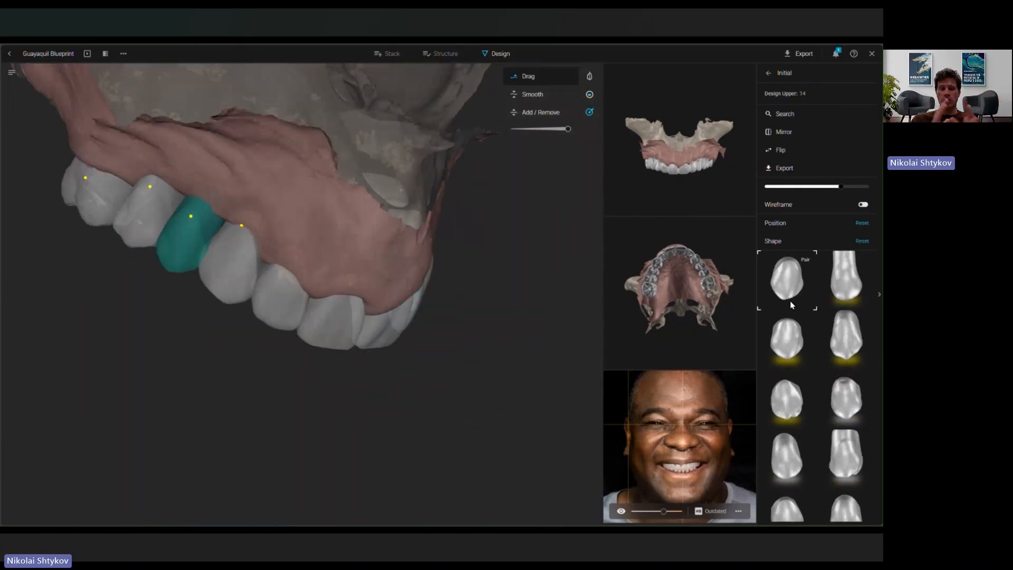
mouse_move(187, 236)
right_mouse_down()
mouse_move(136, 307)
mouse_move(174, 235)
right_mouse_up()
left_click(177, 227)
right_click_drag(177, 227, 156, 280)
left_click(146, 272)
left_click(204, 279)
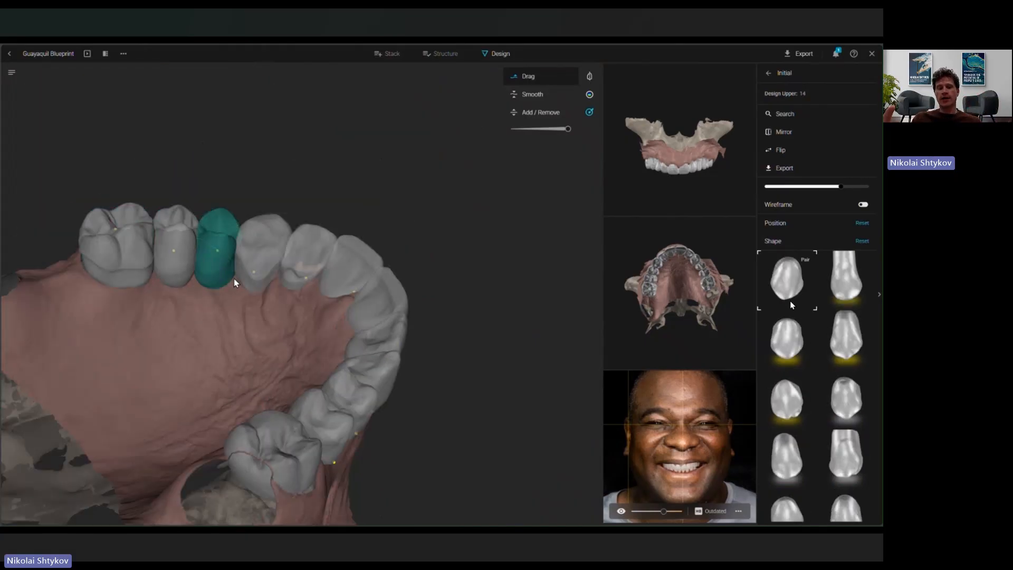
left_click(249, 279)
right_click_drag(249, 279, 195, 411)
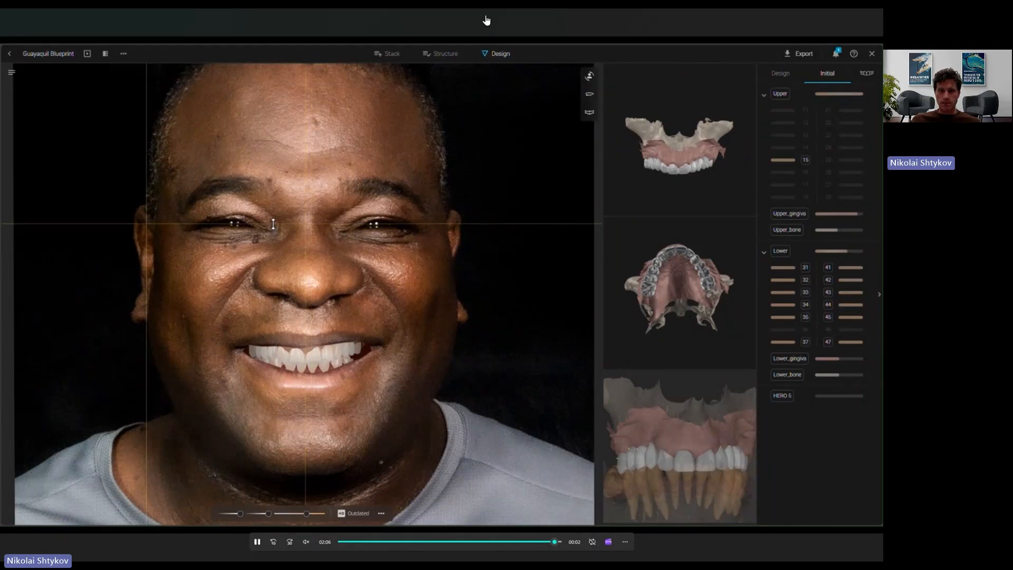
Switch from the mockup design video to the Smilecloud browser window showing the Guayaquil Blueprint
key("alt+Tab")
key("alt+Tab")
key("alt+Tab")
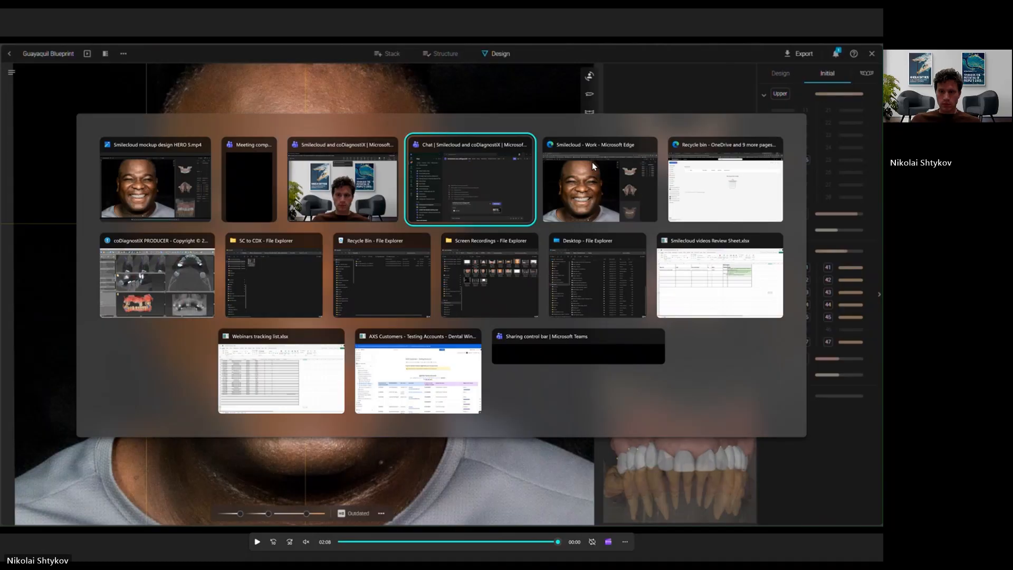
left_click(592, 162)
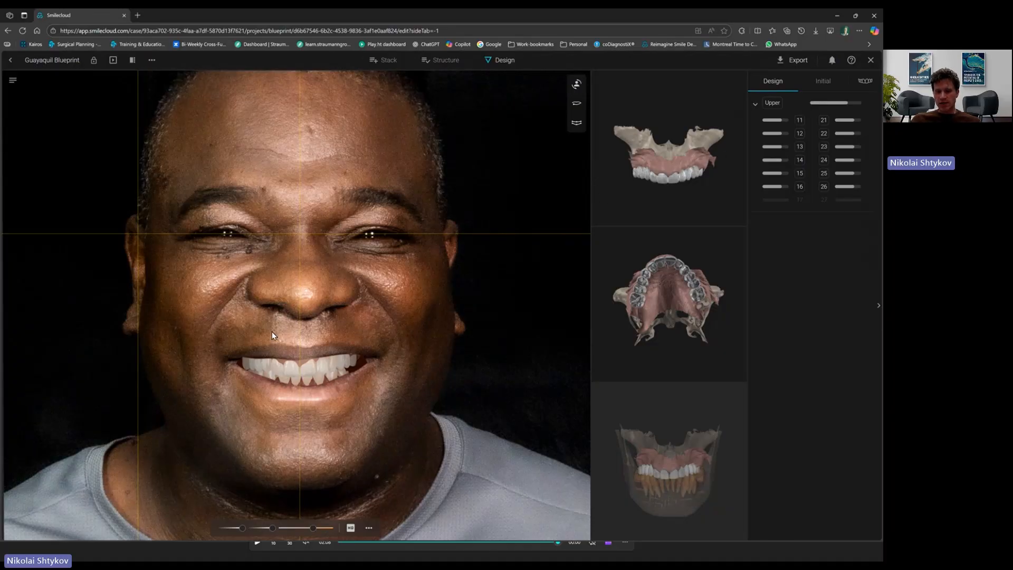
Start an export combined in a single file and include the Design Upper teeth in it
left_click(793, 61)
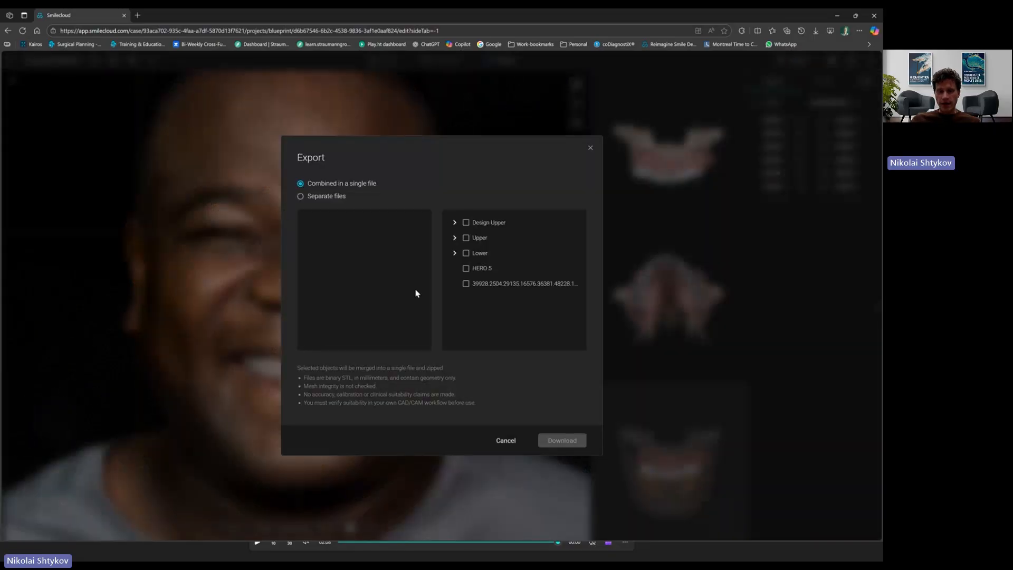
left_click(466, 224)
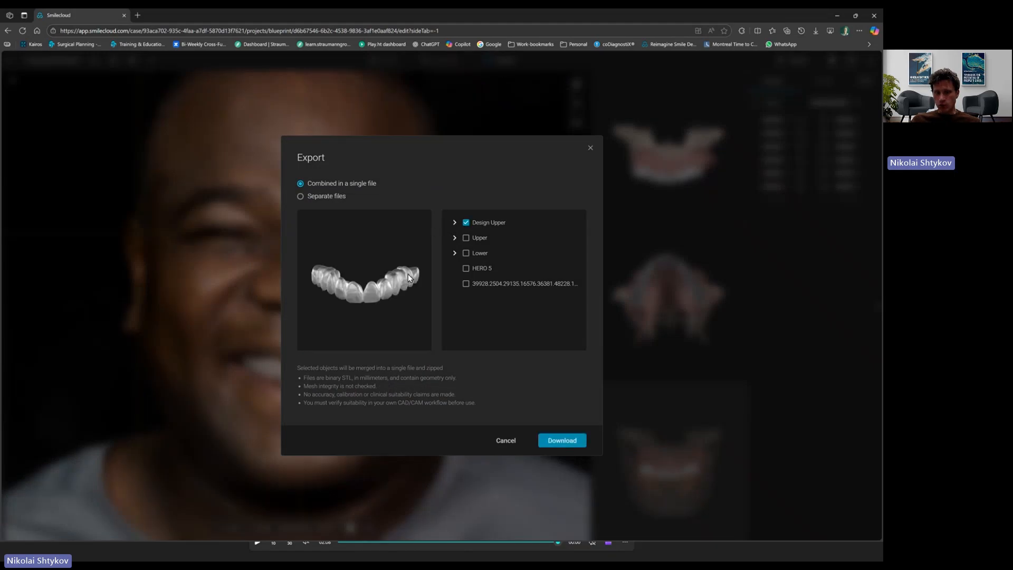
left_click_drag(409, 285, 384, 278)
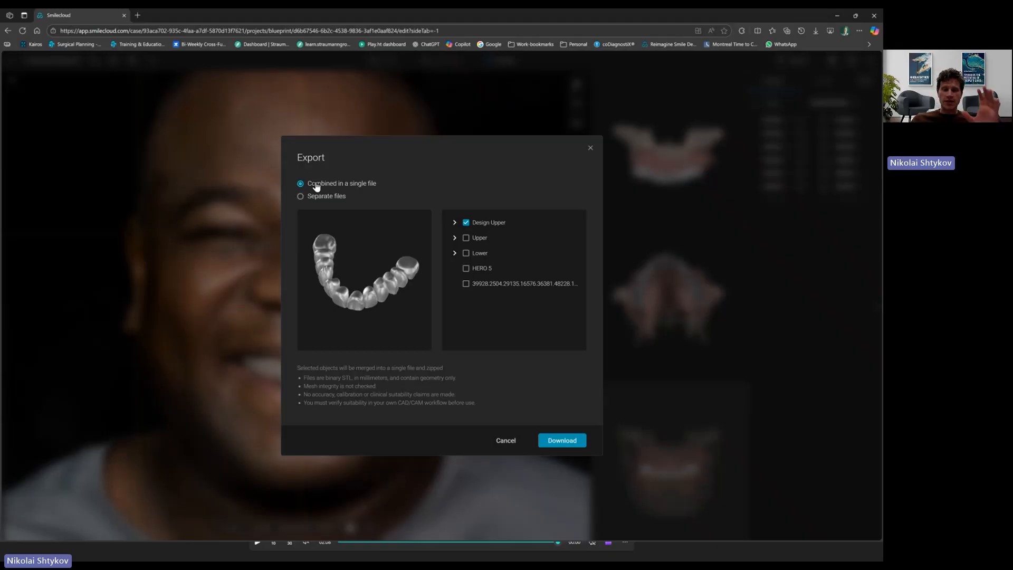
Try the separate files export option and review the individual teeth within Design Upper
left_click(301, 197)
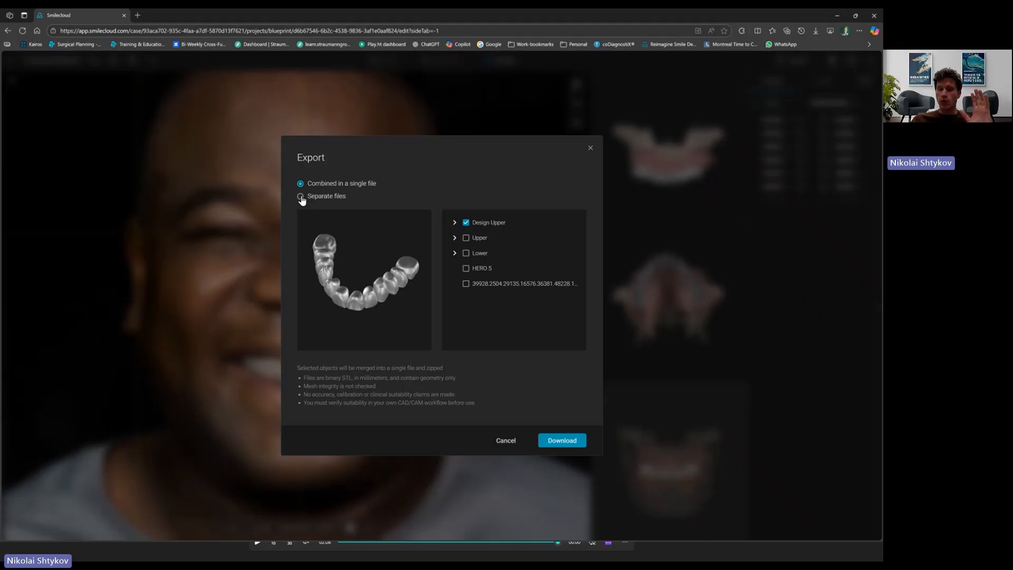
left_click(455, 223)
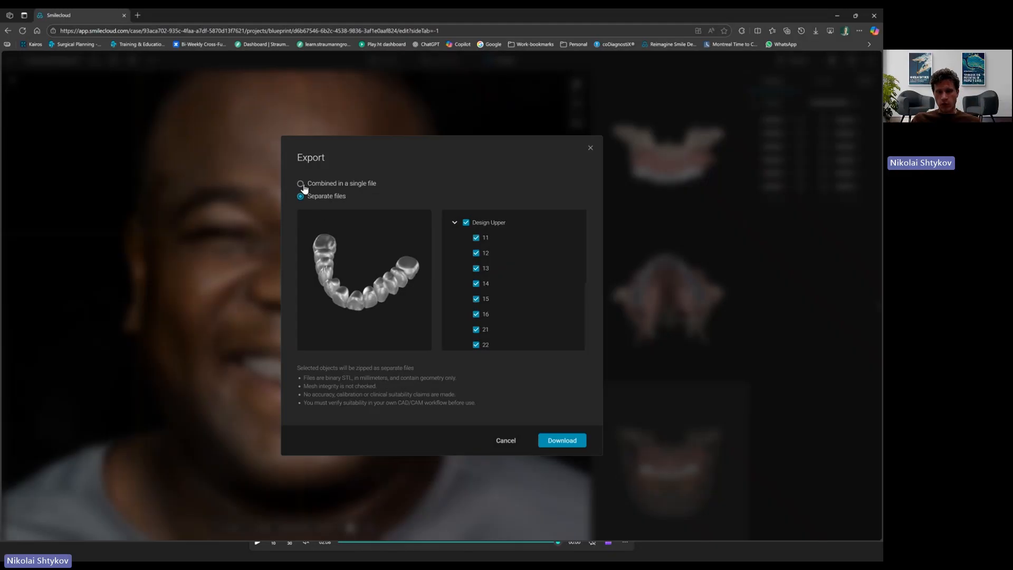
left_click(455, 223)
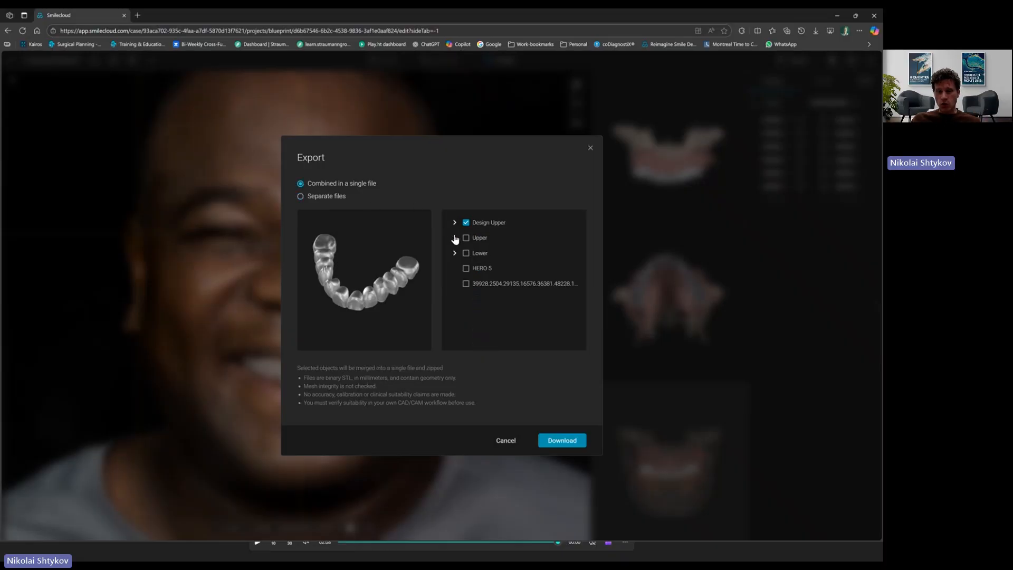
Expand the Upper group and try including its upper_bone and upper_gingiva objects alongside the design
left_click(456, 240)
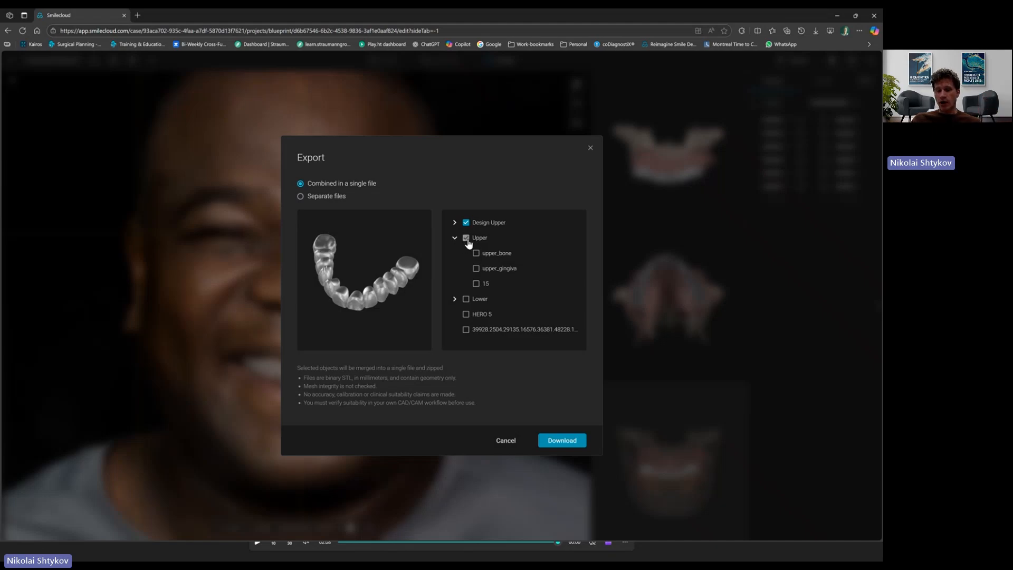
left_click(466, 239)
left_click(467, 238)
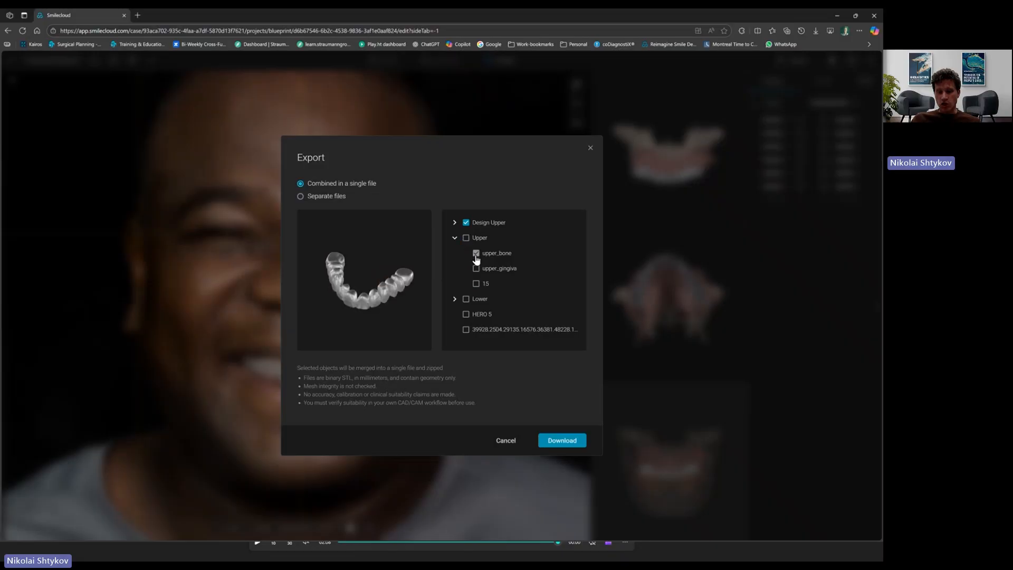
left_click(476, 255)
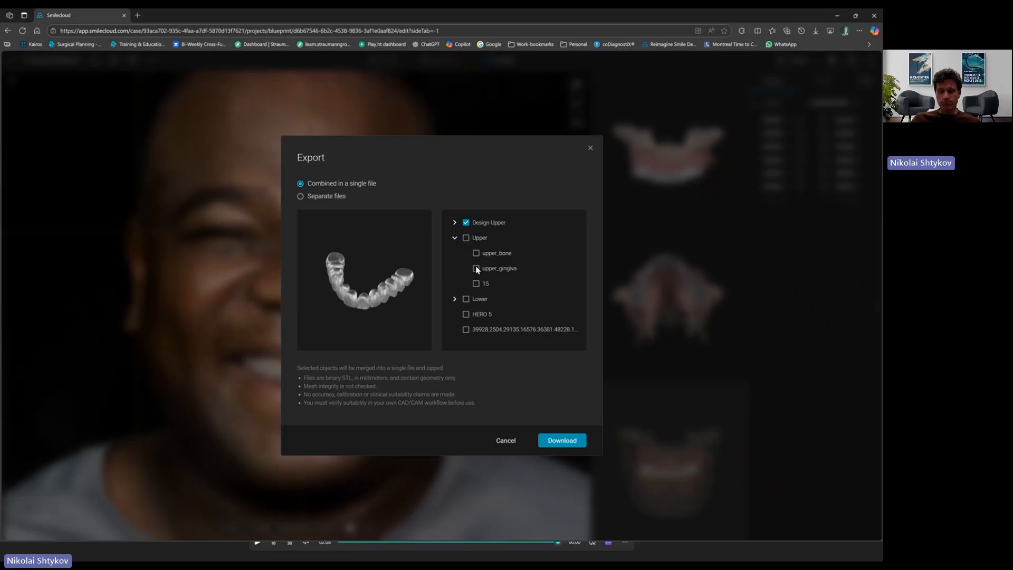
left_click(476, 269)
left_click(477, 269)
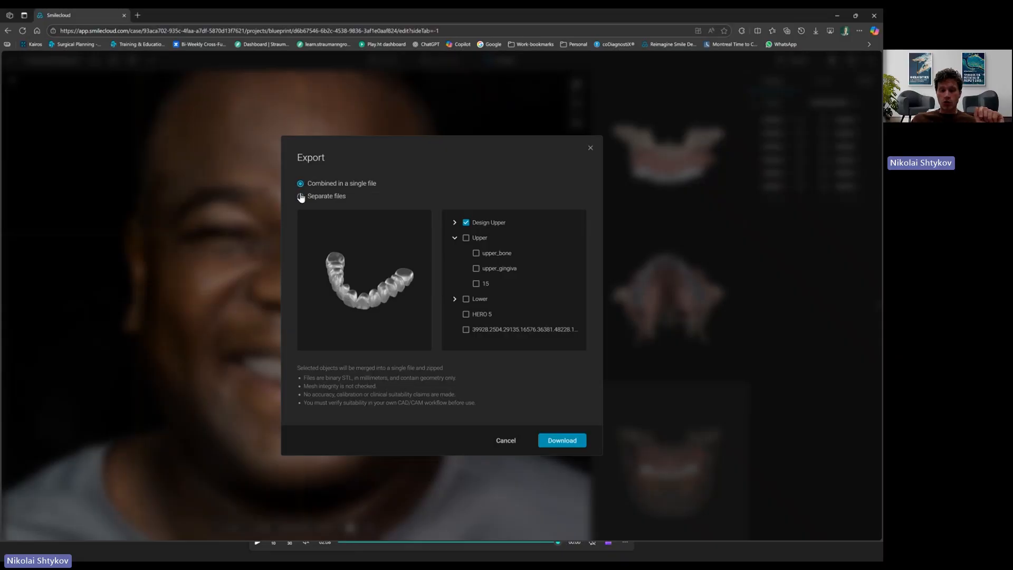
Try combining upper_bone and upper_gingiva with Design Upper in the export, and exclude the whole Upper group again
left_click(466, 222)
left_click(476, 253)
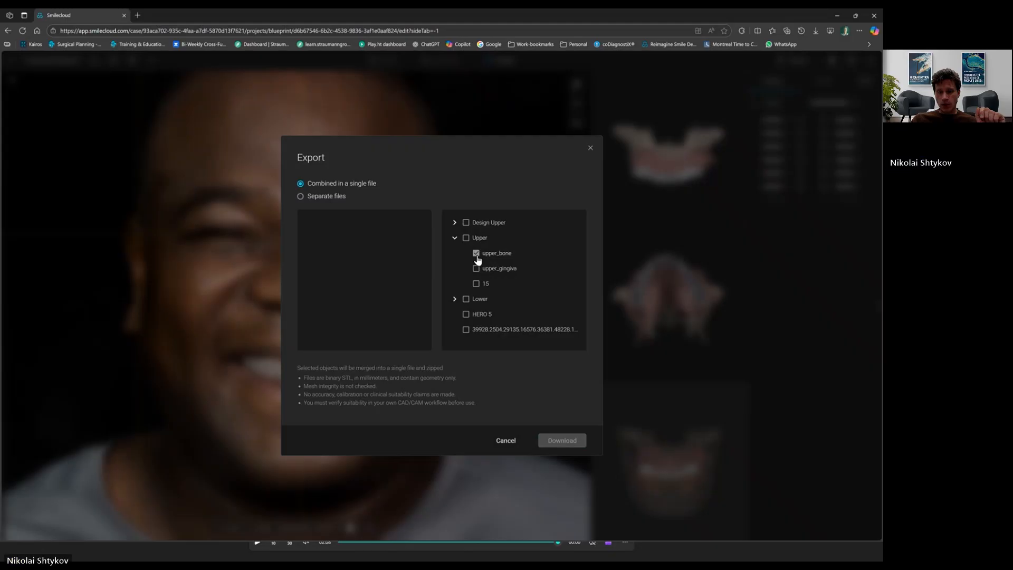
left_click(476, 268)
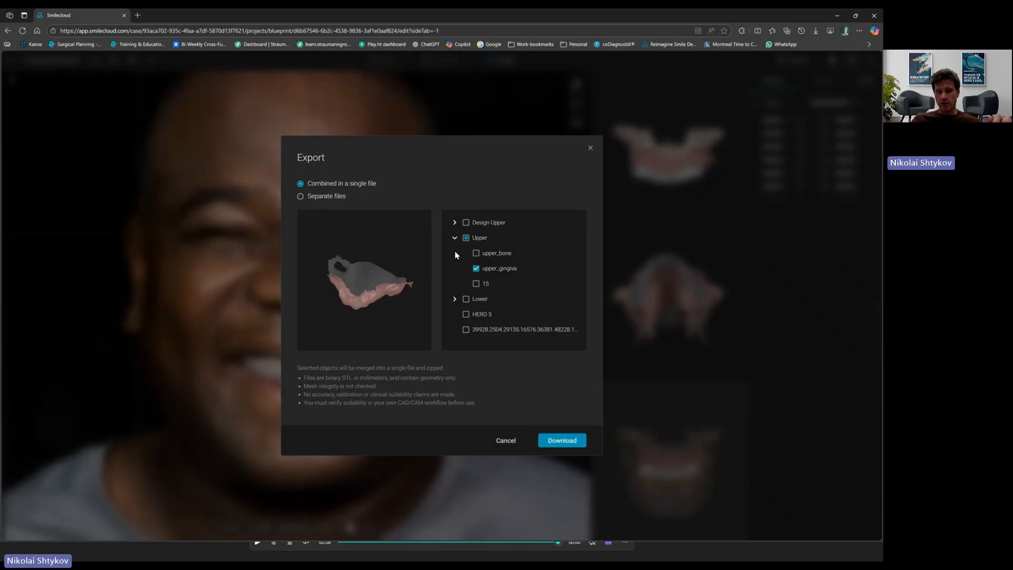
left_click(476, 255)
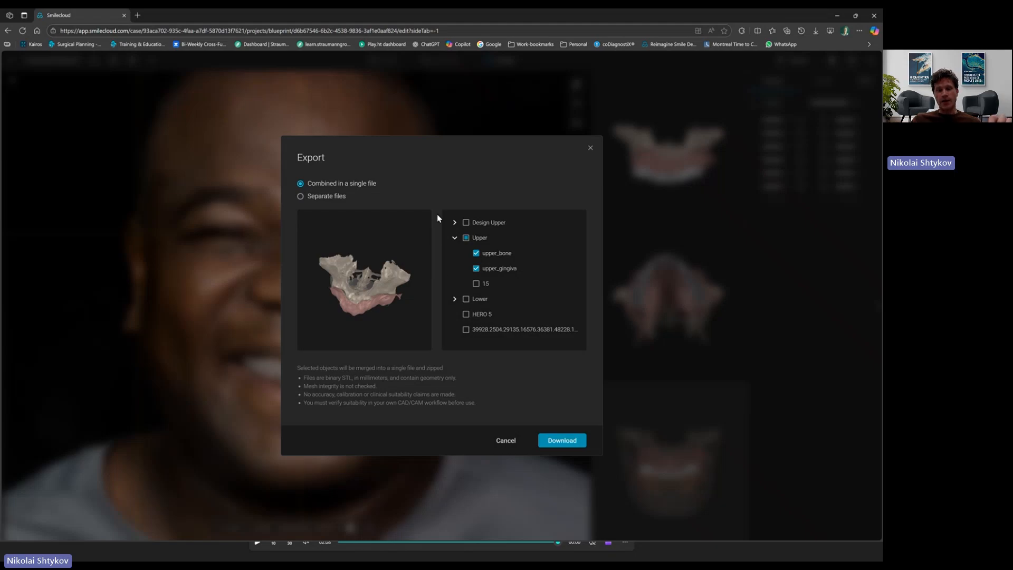
left_click(467, 224)
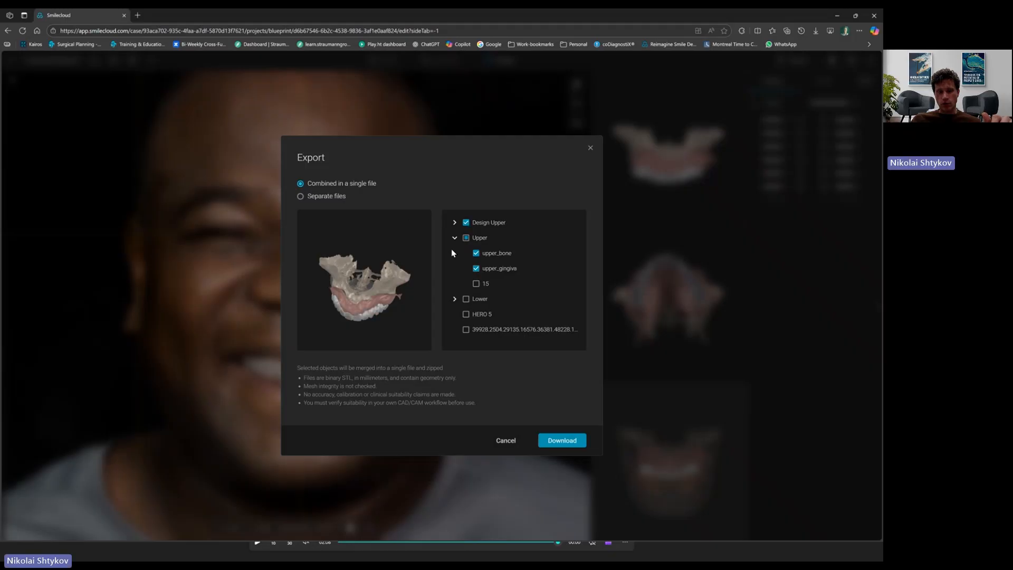
left_click_drag(383, 336, 376, 299)
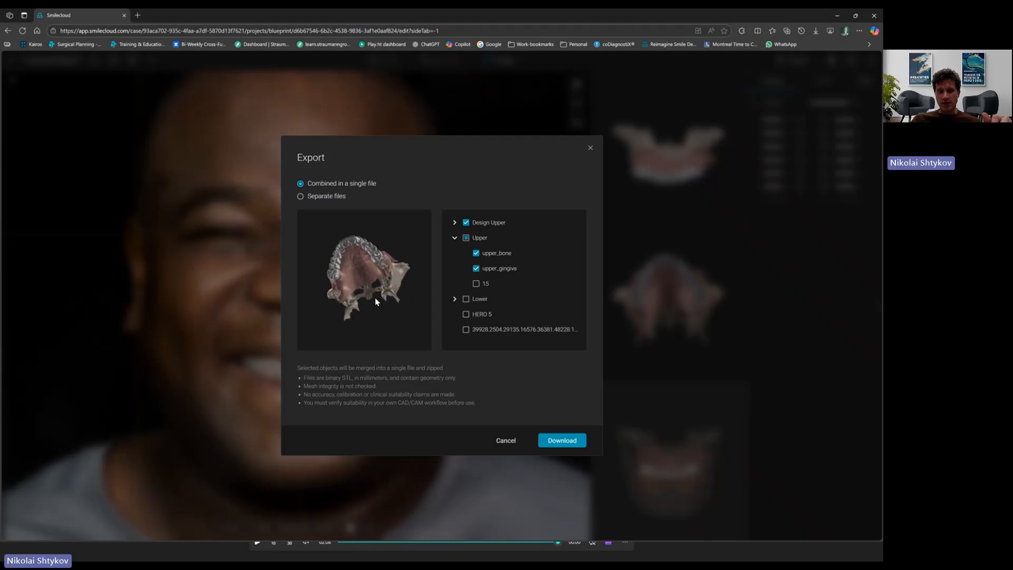
left_click(466, 238)
left_click(466, 238)
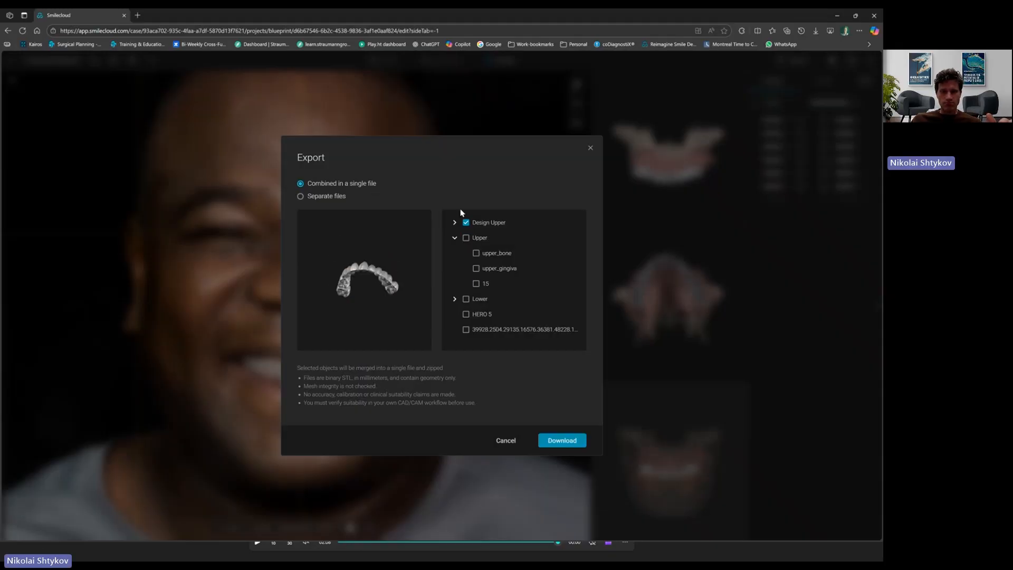
Download the combined Design Upper export and save the zip archive in the WEBINAR downloads folder under its suggested name
mouse_move(354, 295)
left_mouse_down()
mouse_move(375, 309)
mouse_move(353, 304)
left_mouse_up()
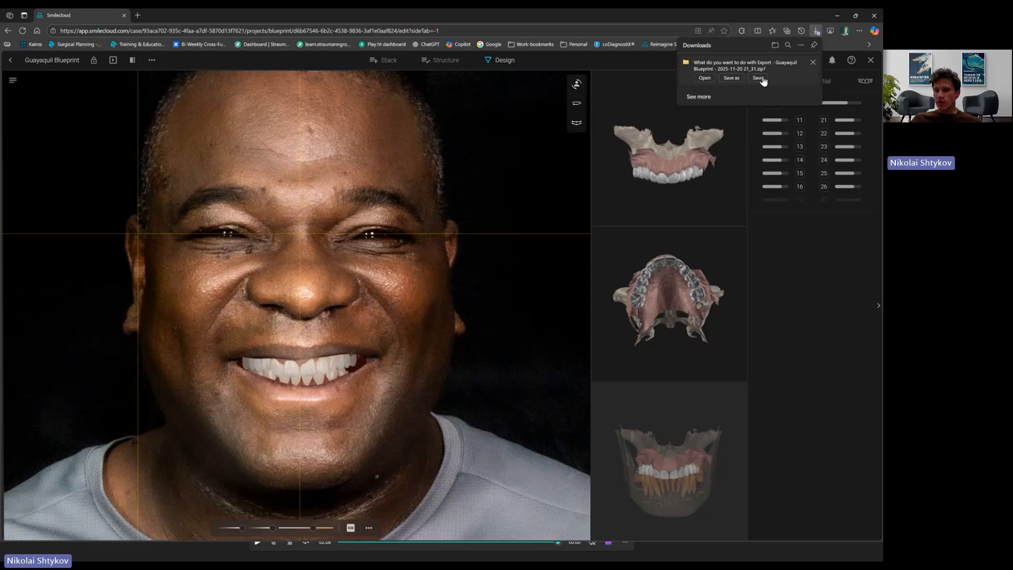
left_click(732, 77)
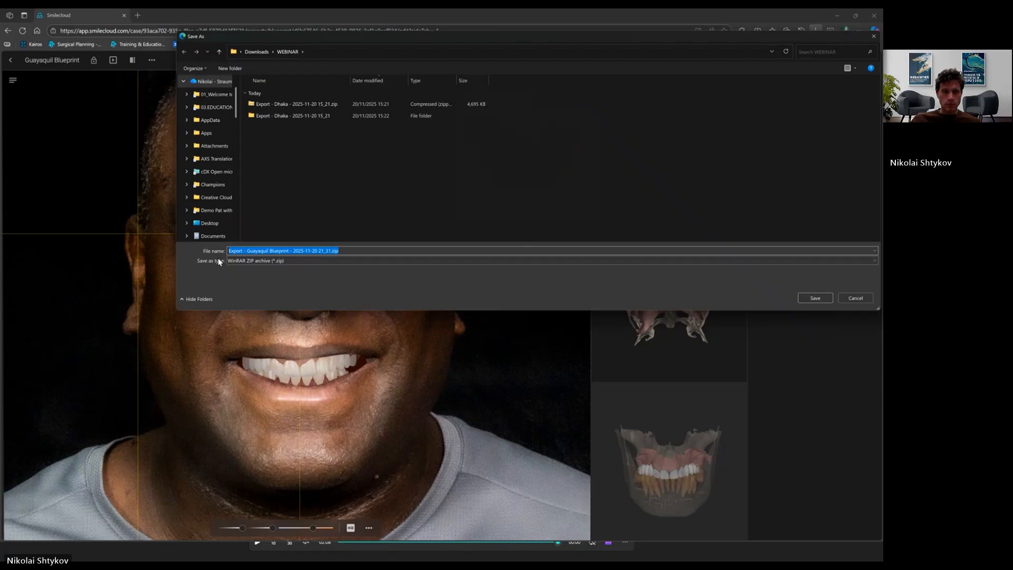
left_click(810, 300)
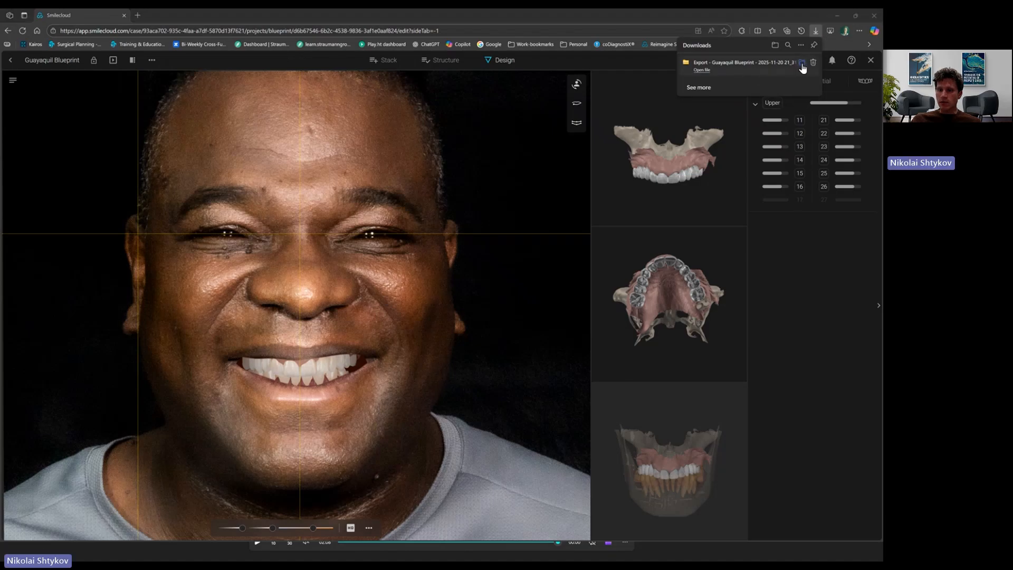
Show the saved Guayaquil Blueprint zip in its folder and extract it to the default destination, skipping the interrupted STL copy
left_click(802, 62)
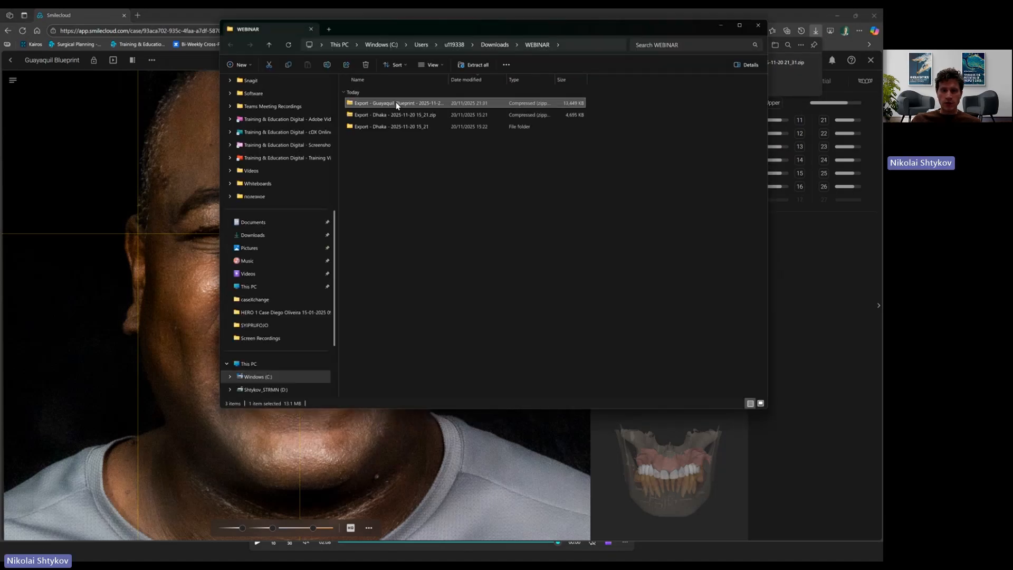
right_click(397, 103)
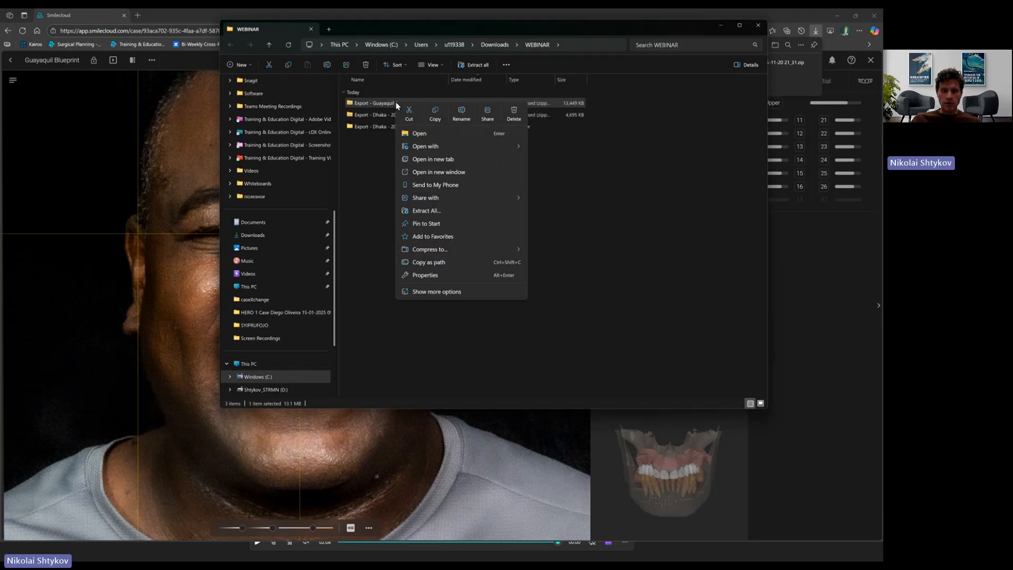
left_click(433, 211)
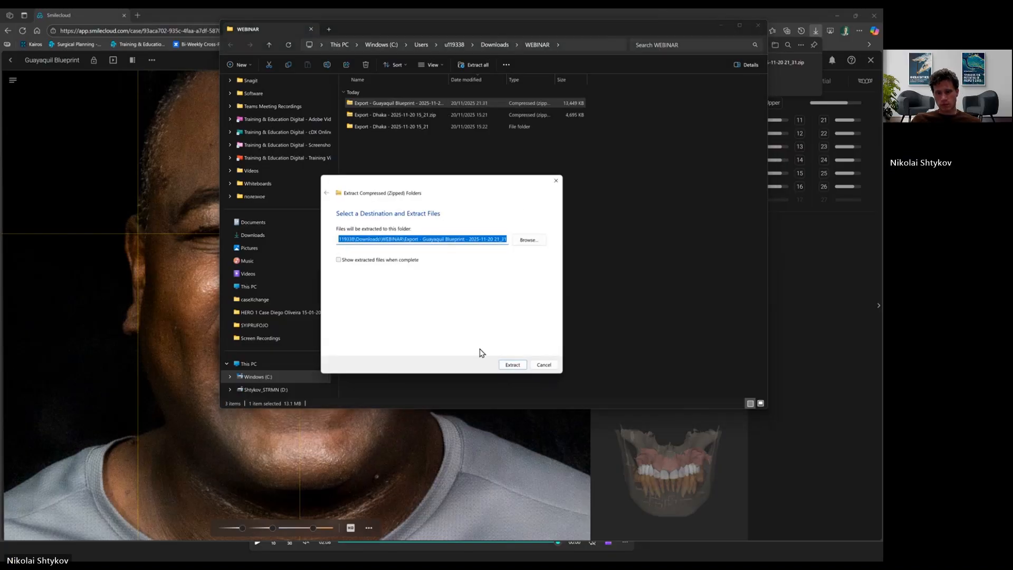
left_click(525, 368)
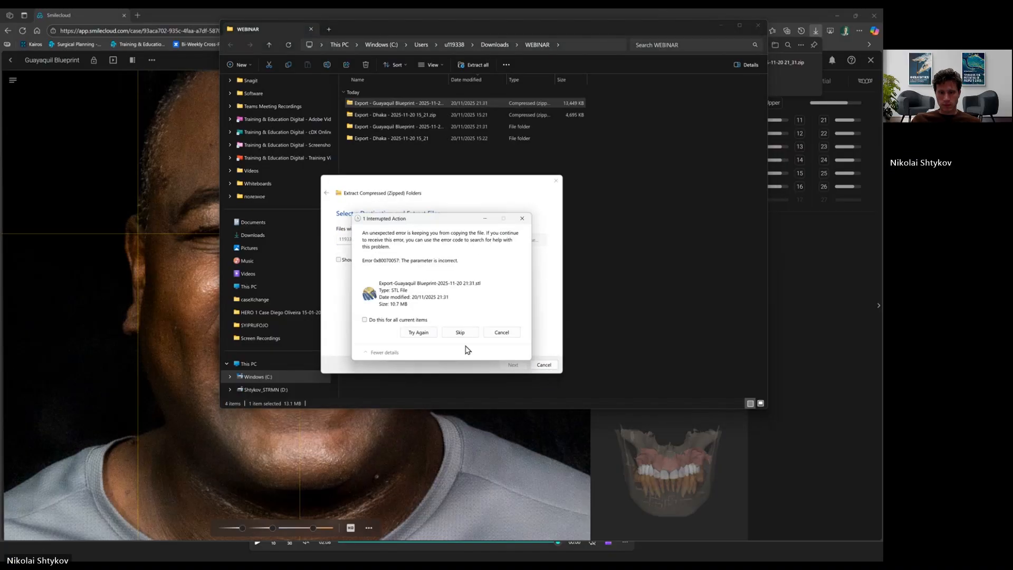
left_click(466, 338)
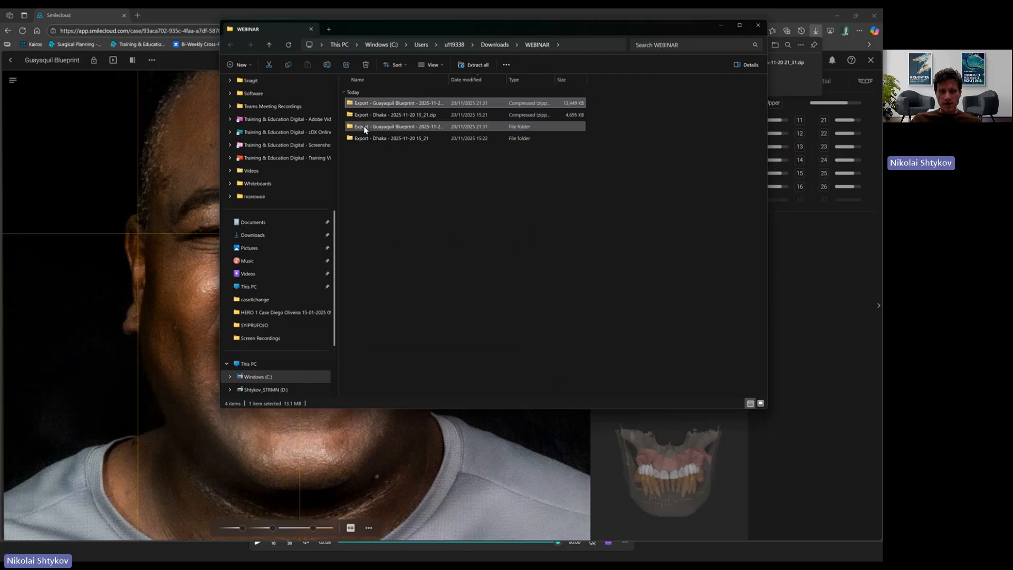
Open the extracted Guayaquil Blueprint folder and inspect its STL file in the STL viewer, closing the viewer when done
double_click(391, 130)
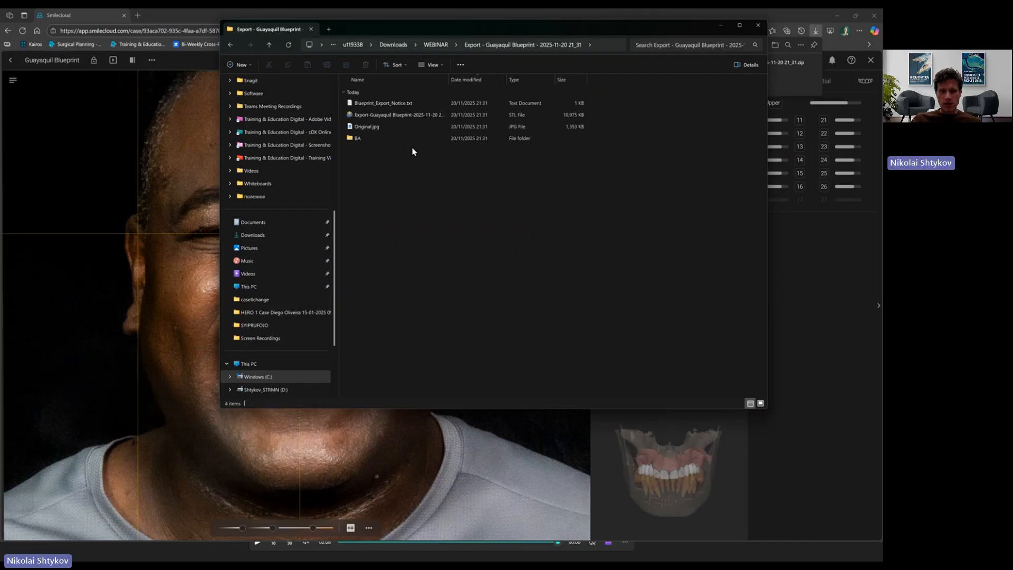
double_click(385, 116)
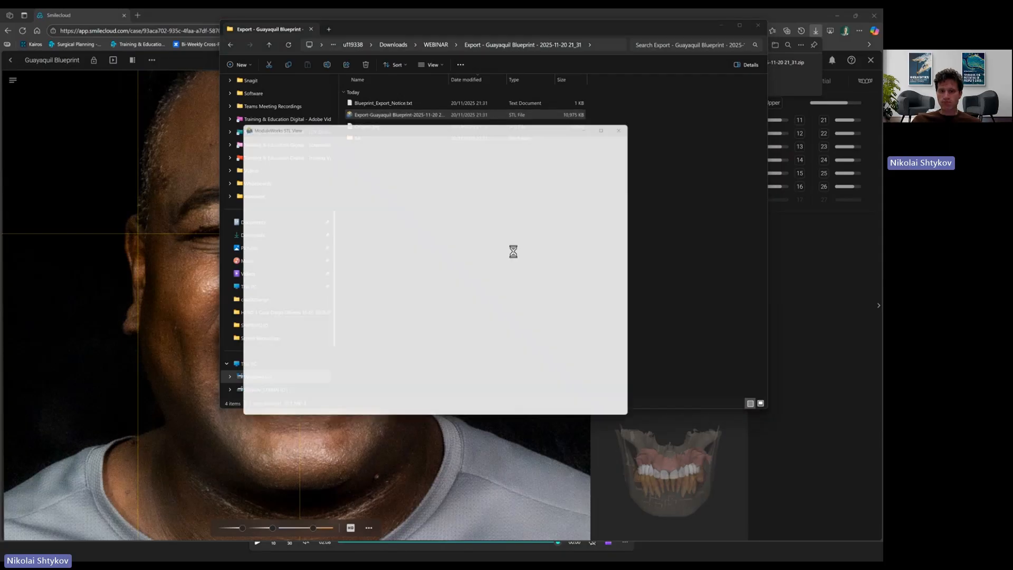
left_click_drag(448, 323, 475, 317)
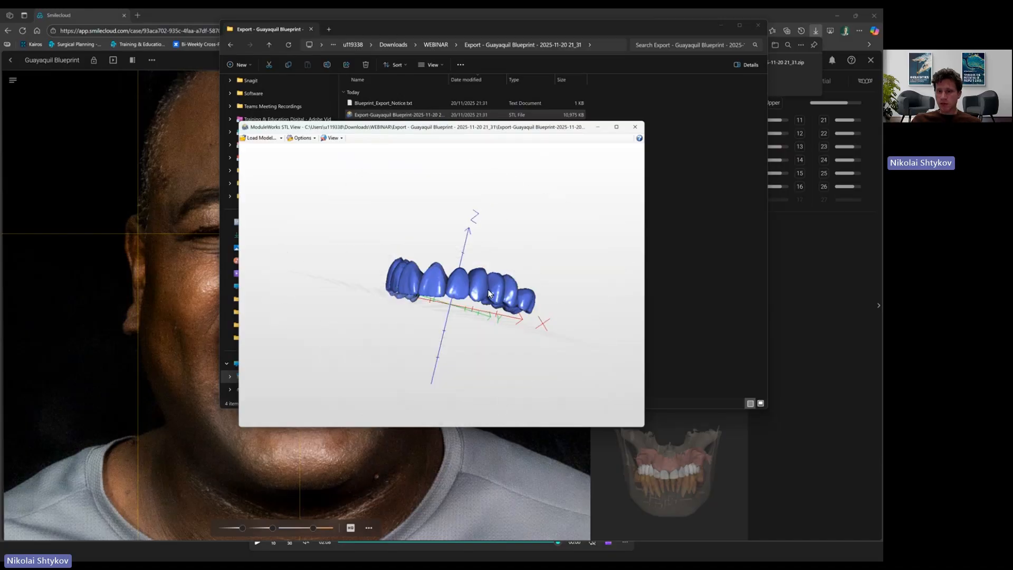
left_click(636, 127)
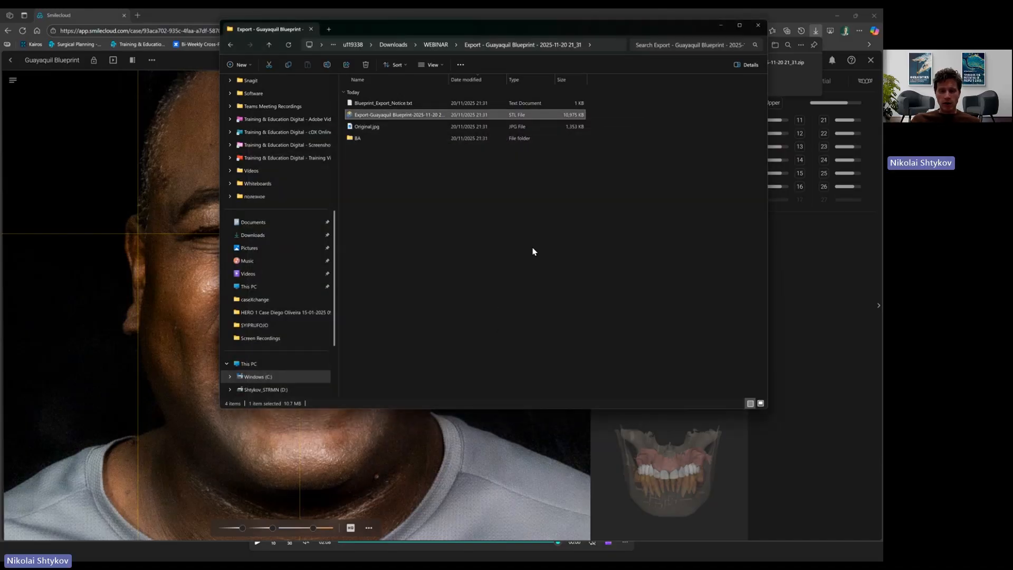
Switch to coDiagnostiX and hide the LOWER_ARCH model scan so the upper arch can be viewed alone from the occlusal side
key("alt+Tab")
key("alt+Tab")
key("alt+Tab")
key("alt+Tab")
key("alt+Tab")
key("alt+Tab")
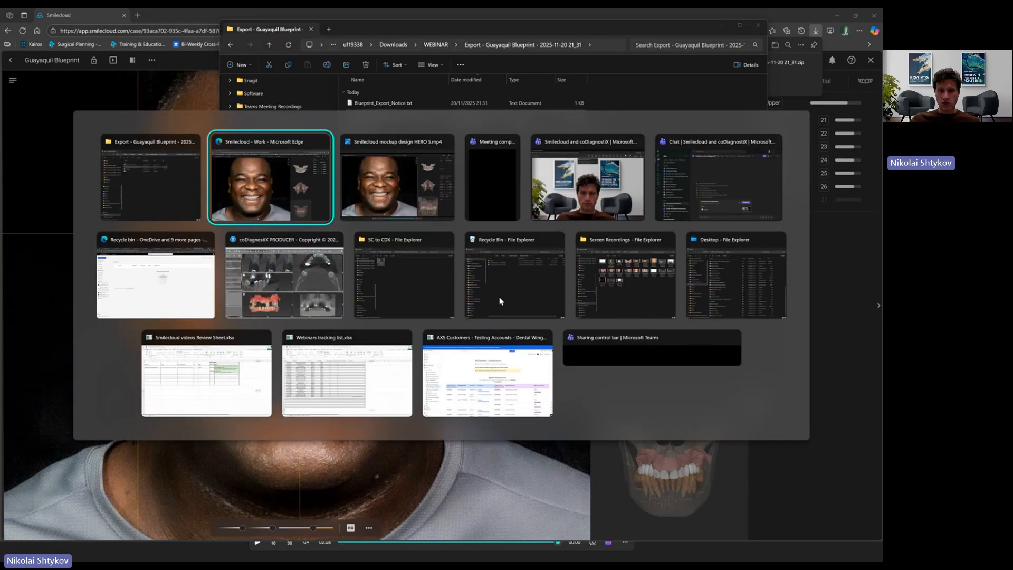
key("alt+Tab")
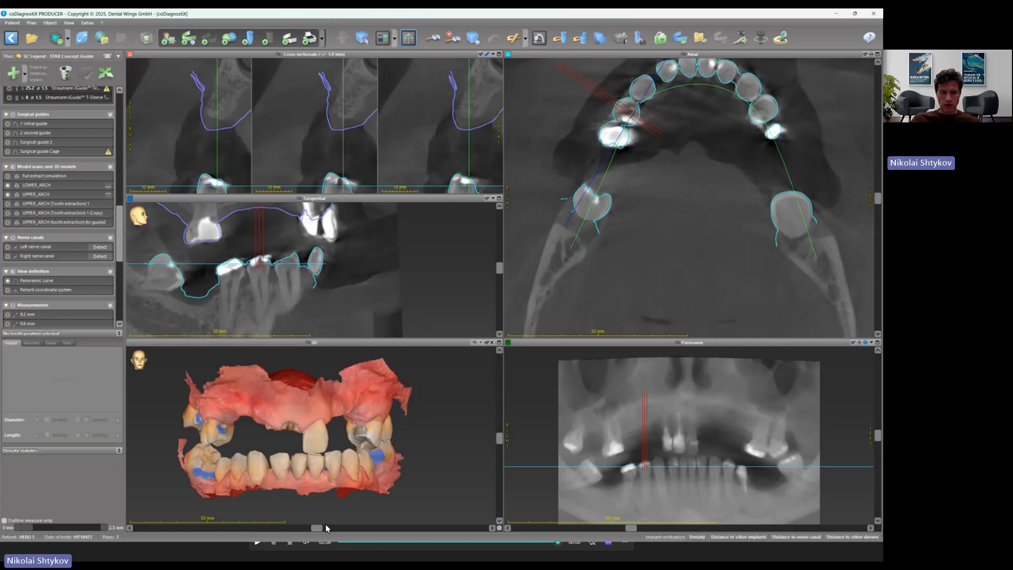
mouse_move(322, 525)
left_mouse_down()
mouse_move(376, 530)
mouse_move(307, 530)
left_mouse_up()
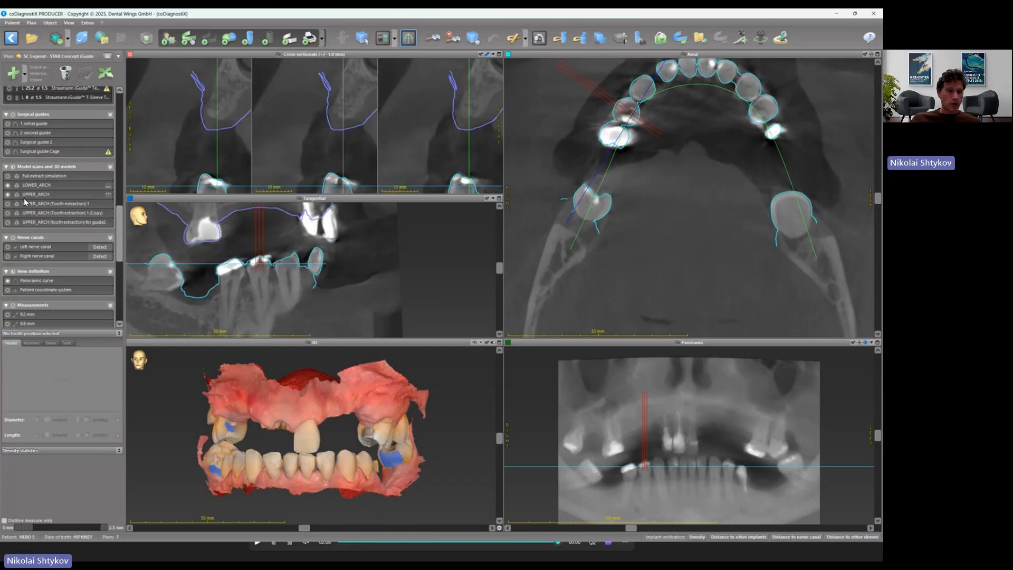
left_click(8, 186)
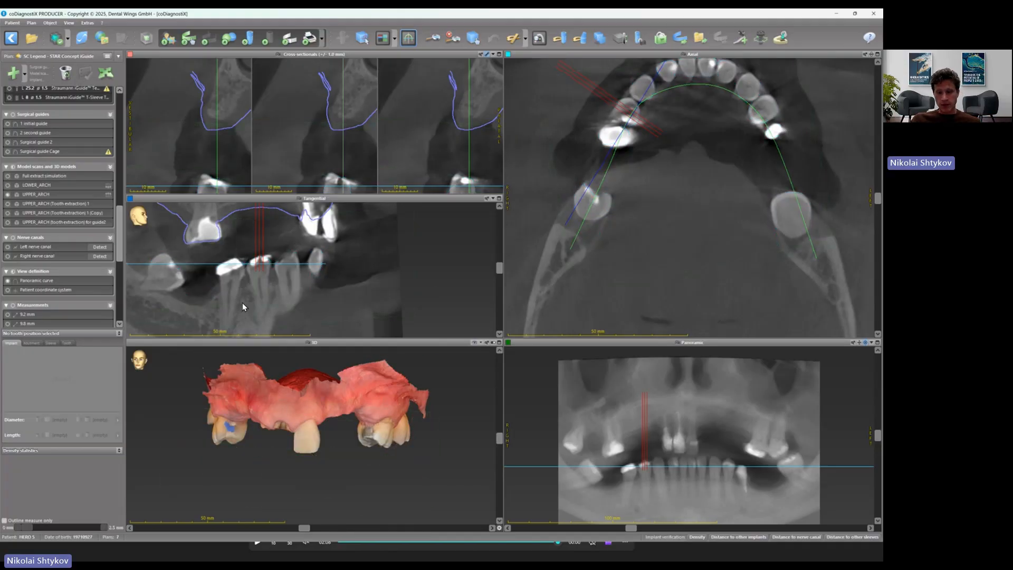
left_click_drag(499, 439, 498, 416)
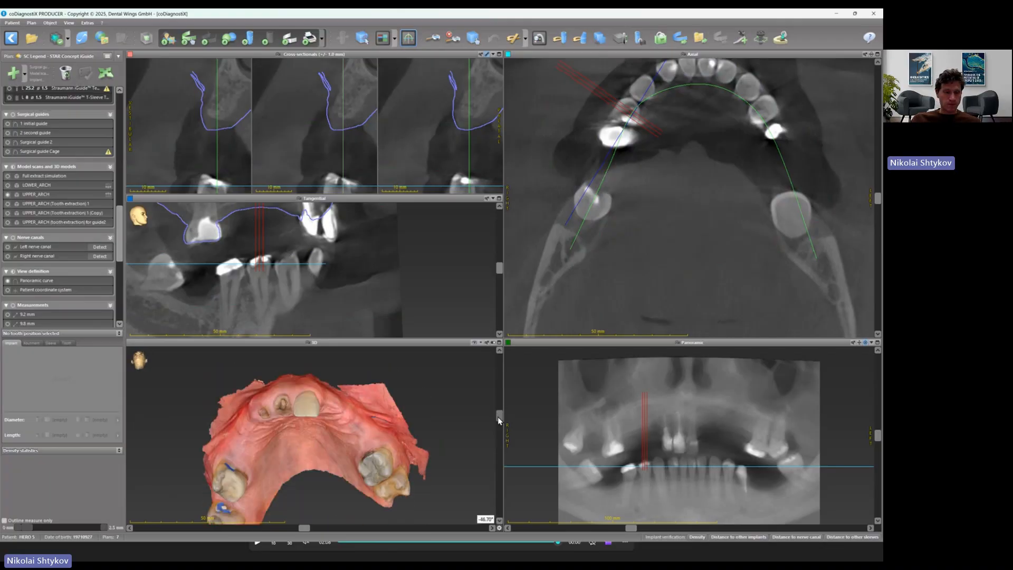
left_click(229, 40)
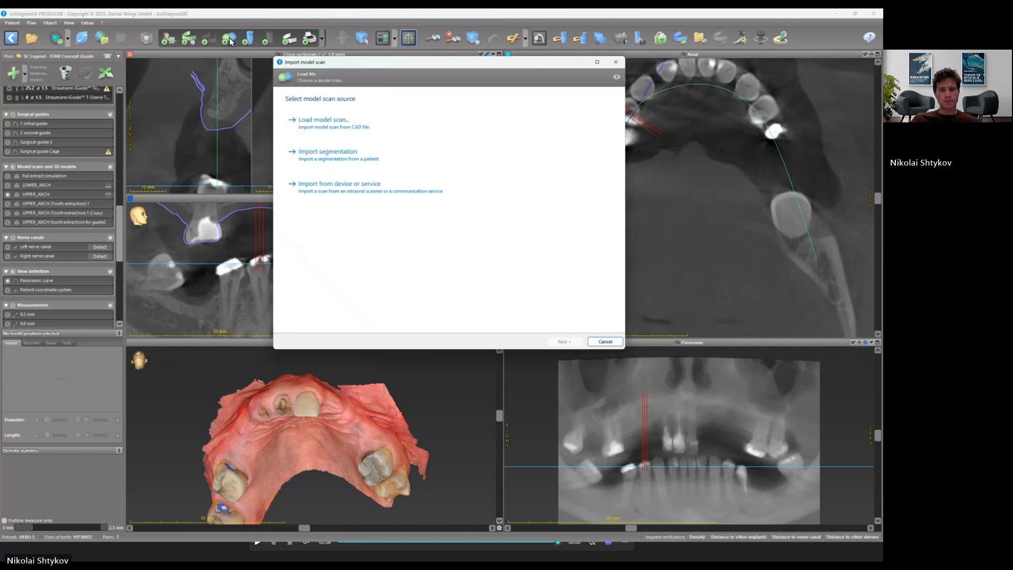
left_click(324, 121)
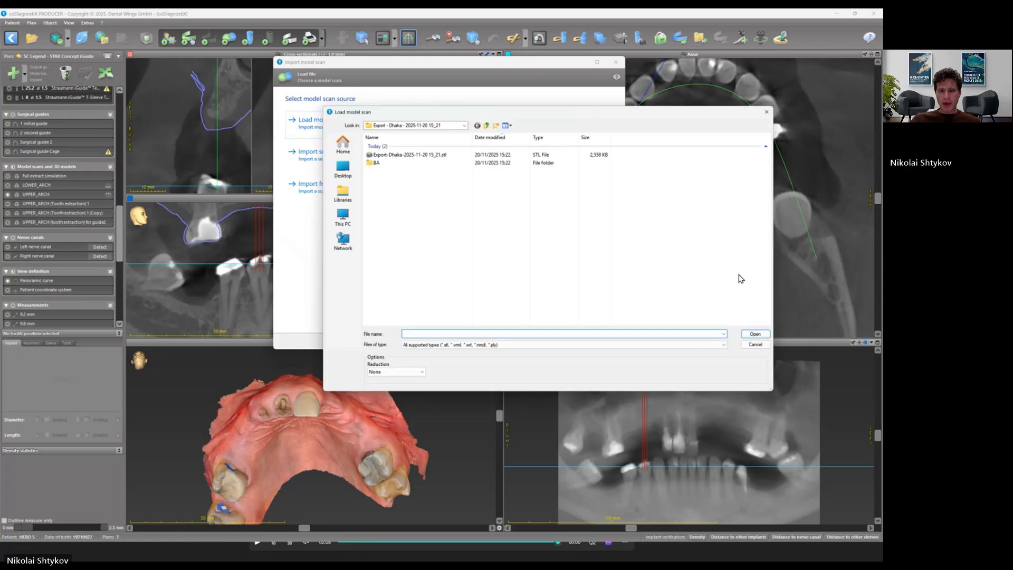
left_click(486, 127)
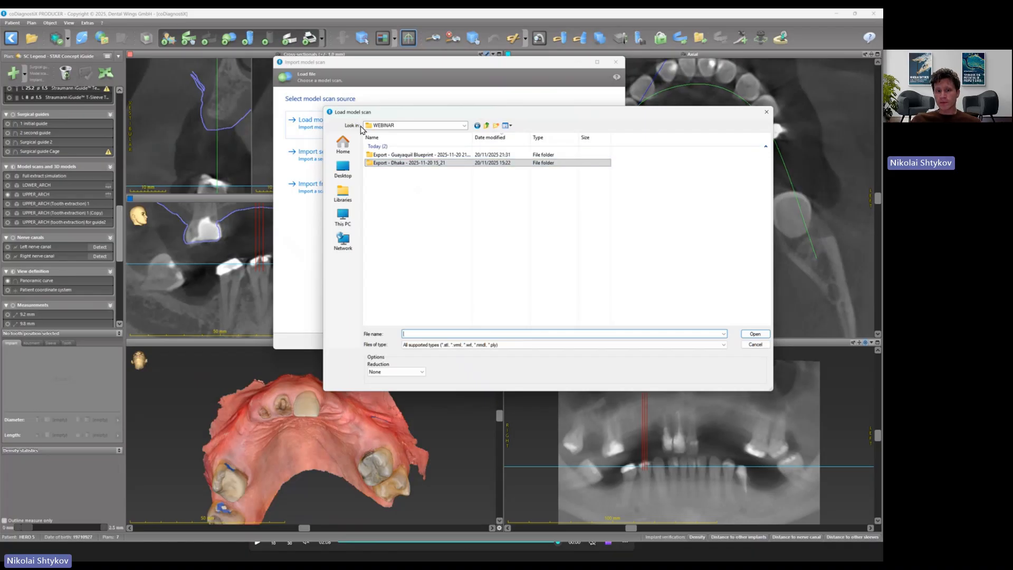
double_click(391, 158)
left_click(391, 156)
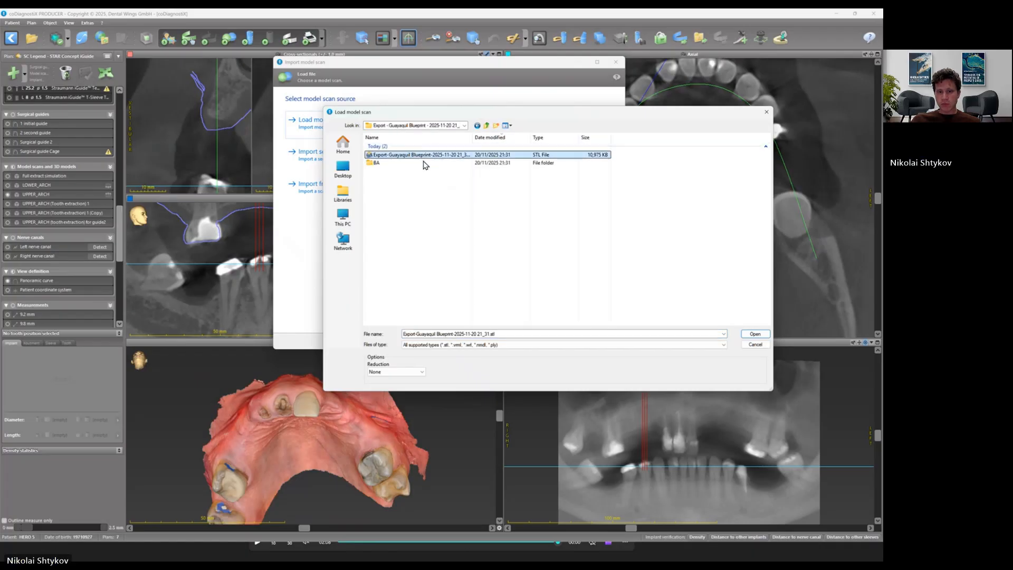
left_click(756, 334)
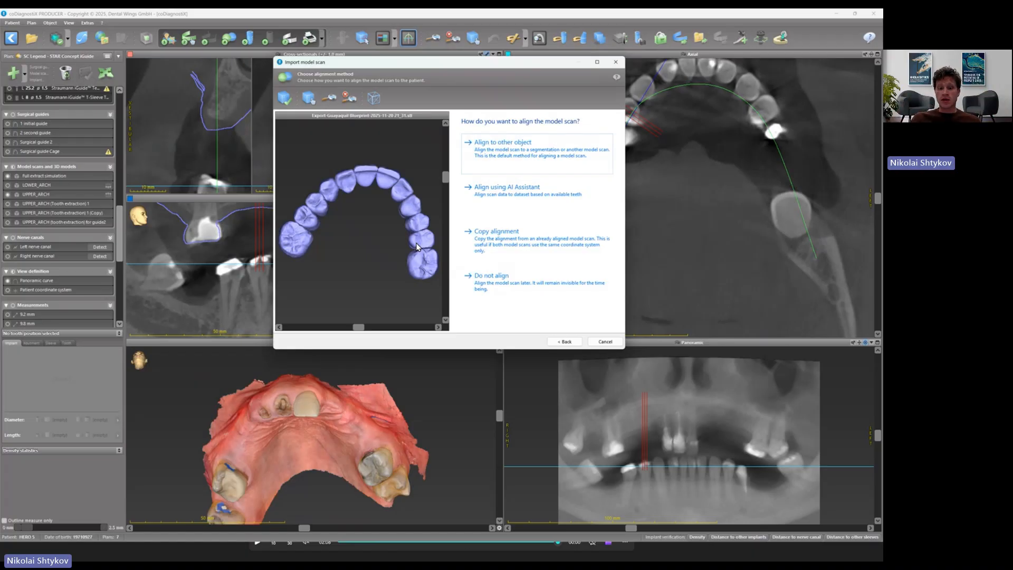
Copy the alignment from UPPER_ARCH to the imported tooth design, check the registration in 3D, and finish the import
left_click(487, 238)
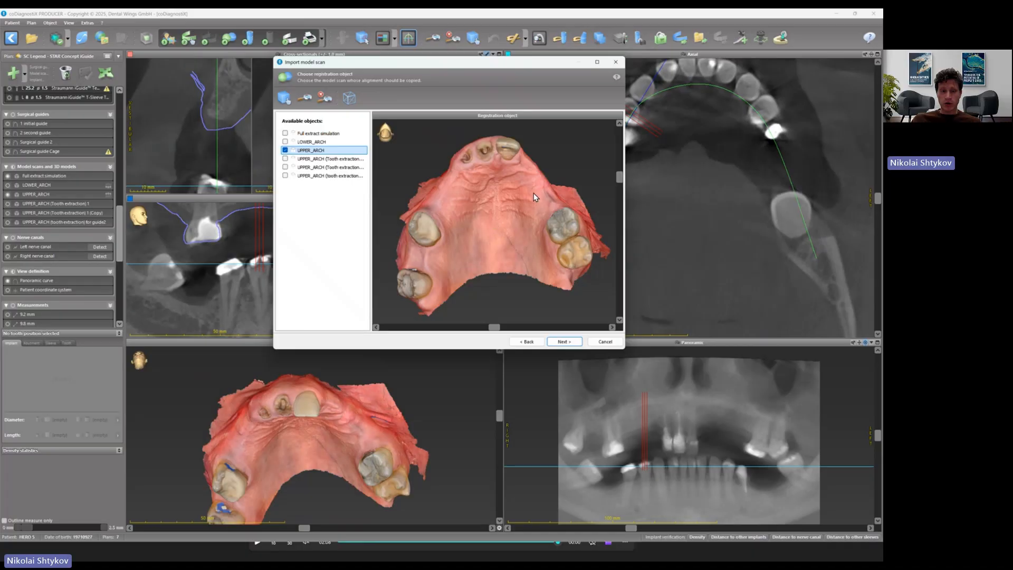
left_click(565, 342)
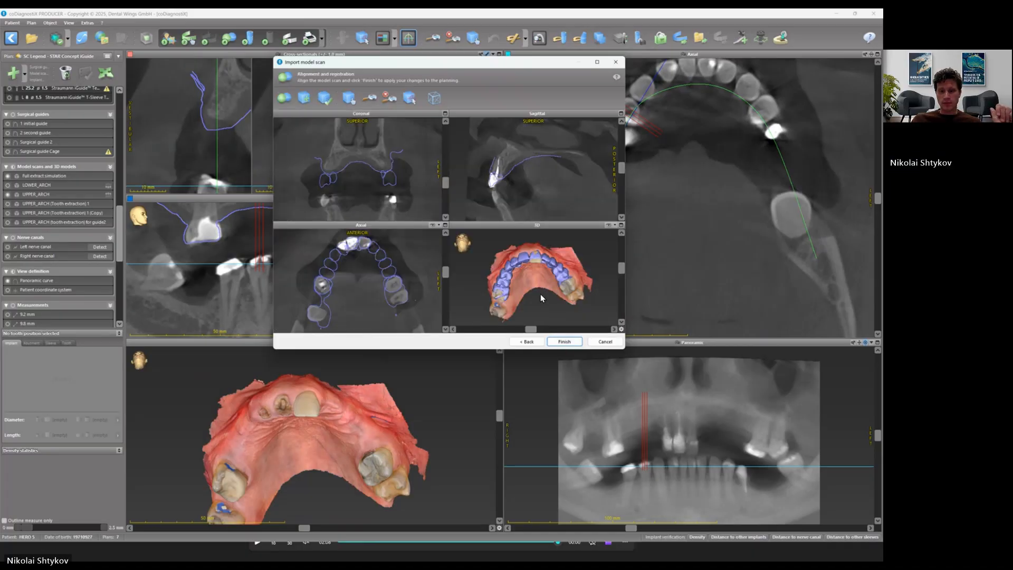
mouse_move(622, 268)
left_mouse_down()
mouse_move(626, 289)
mouse_move(623, 254)
mouse_move(628, 280)
left_mouse_up()
key("alt+Tab")
key("alt+Tab")
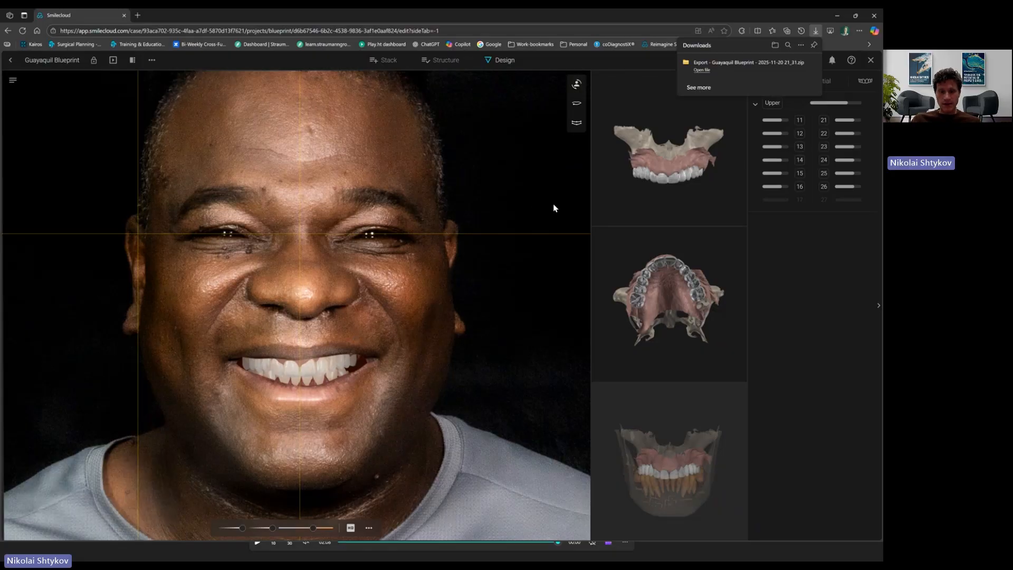
key("alt+Tab")
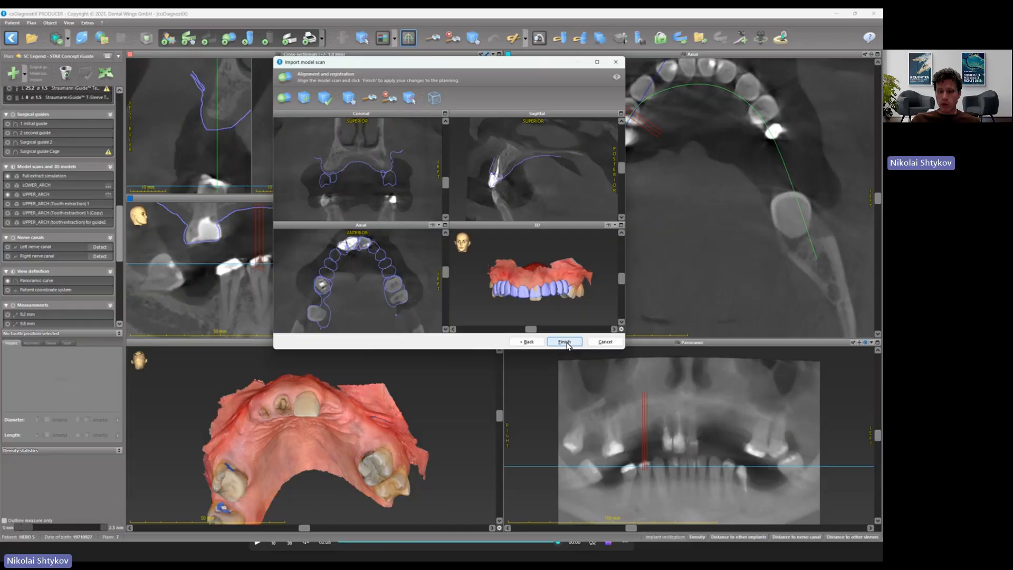
left_click(566, 342)
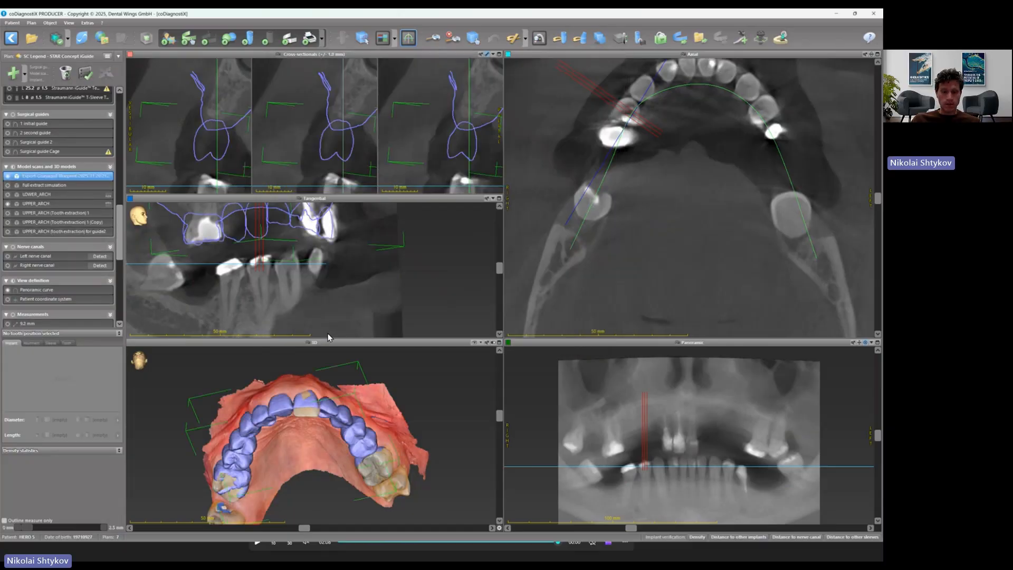
Maximize the 3D view, hide UPPER_ARCH, and display UPPER_ARCH (Tooth extraction) 1 beneath the imported tooth design
left_click_drag(500, 417, 495, 402)
double_click(417, 344)
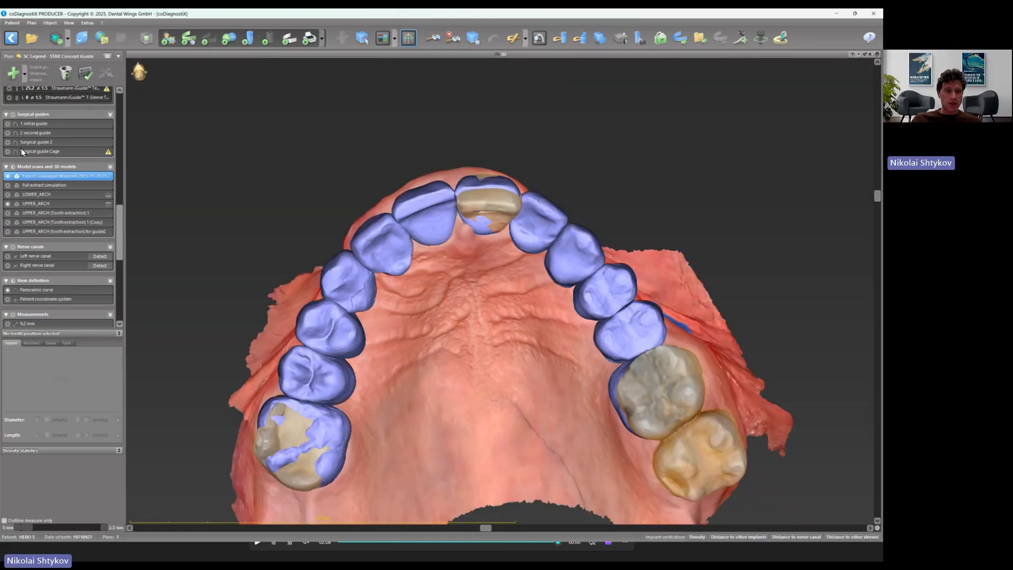
left_click(8, 204)
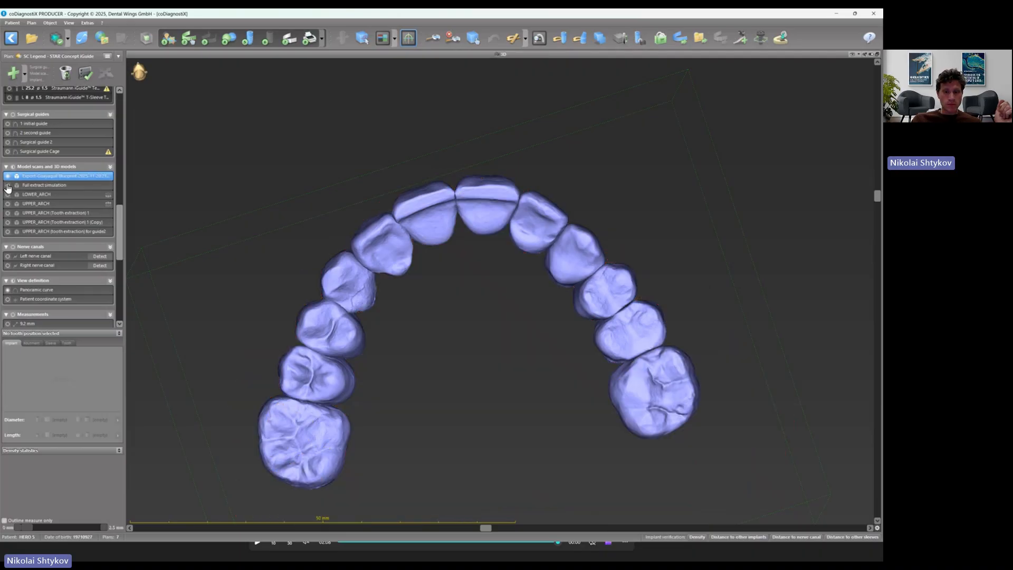
left_click(7, 186)
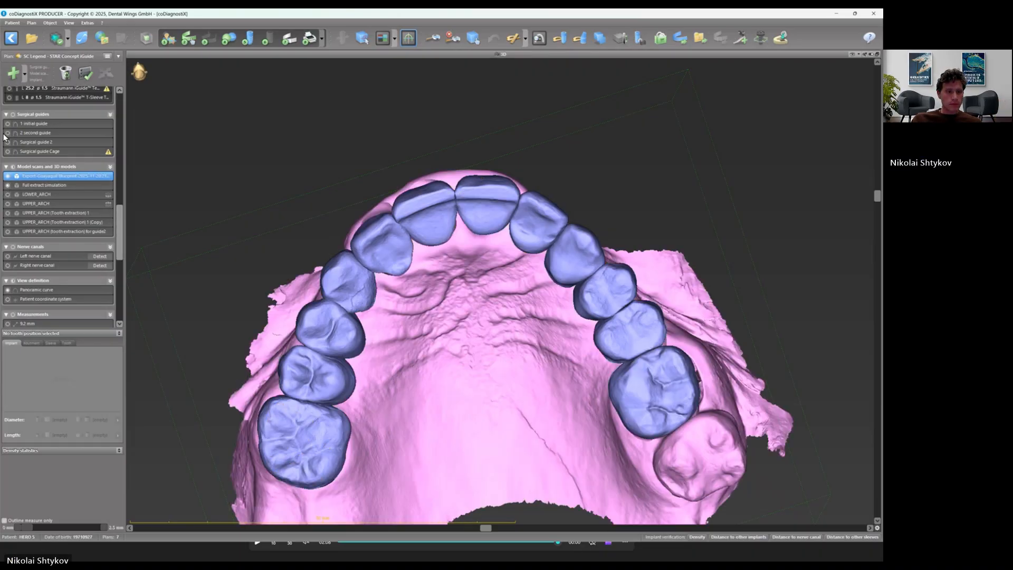
left_click(8, 186)
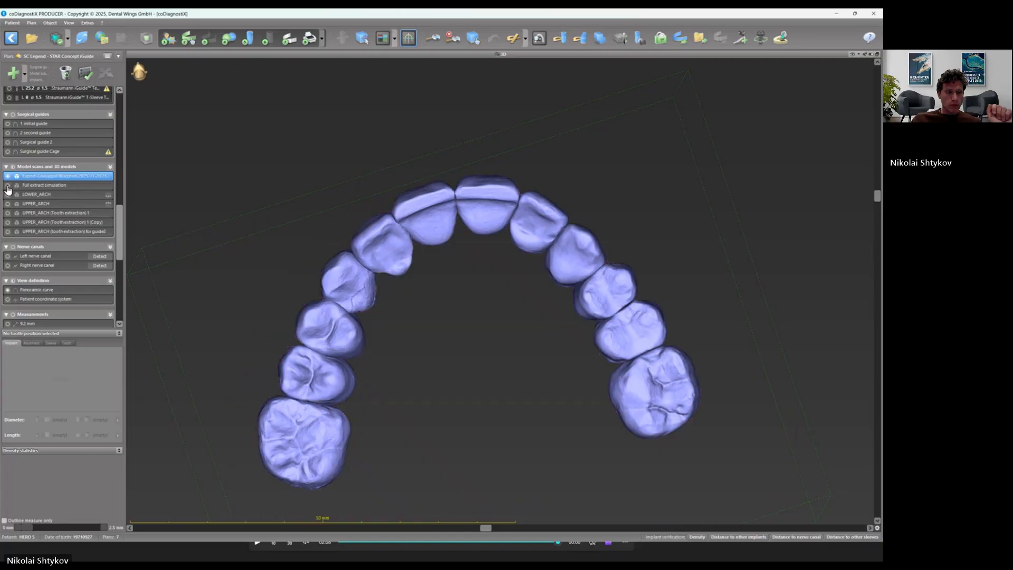
left_click(7, 213)
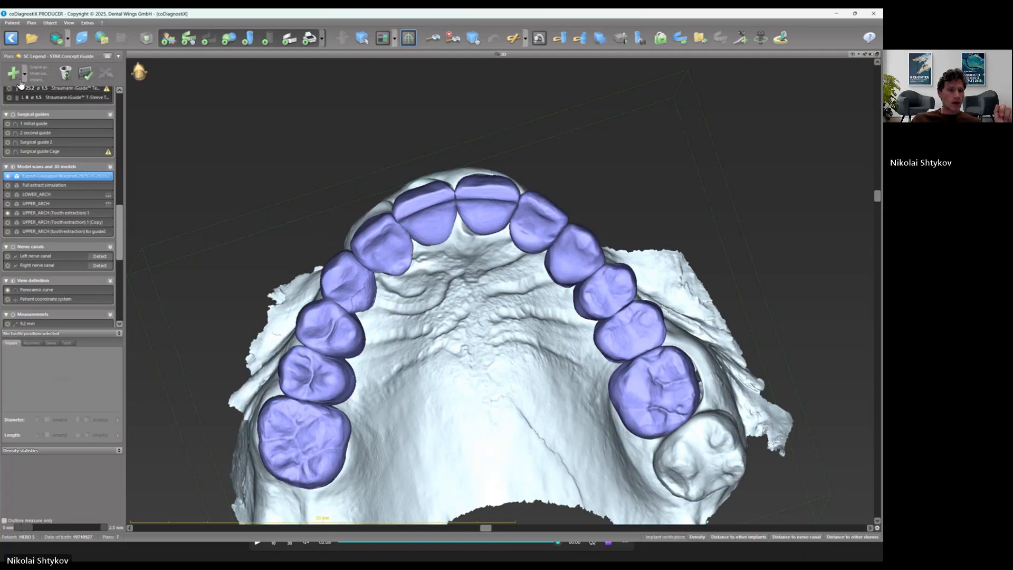
Show all planned tooth positions and inspect the implants and screw channels against the imported tooth design
scroll(26, 89, "up", 6)
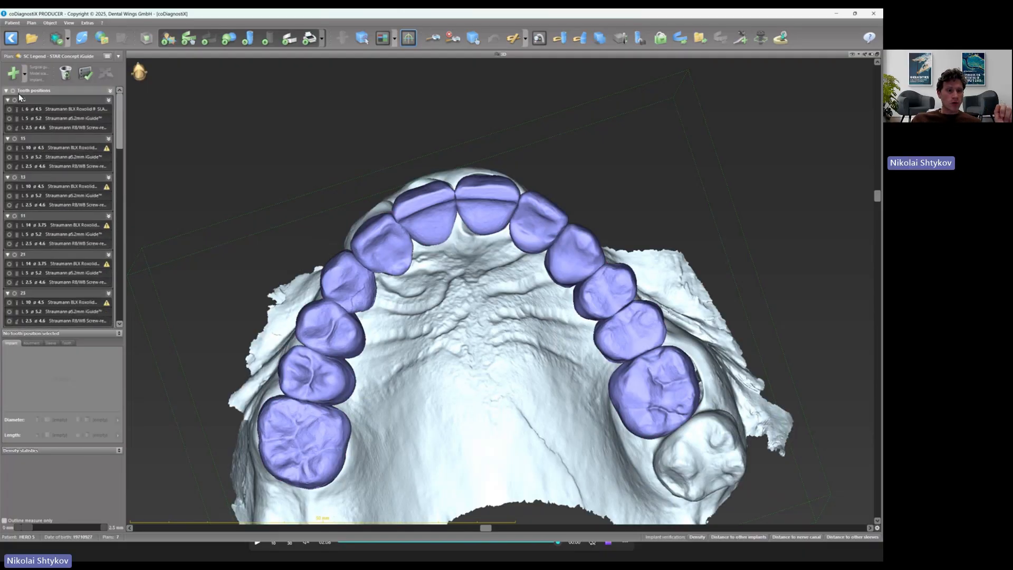
left_click(13, 90)
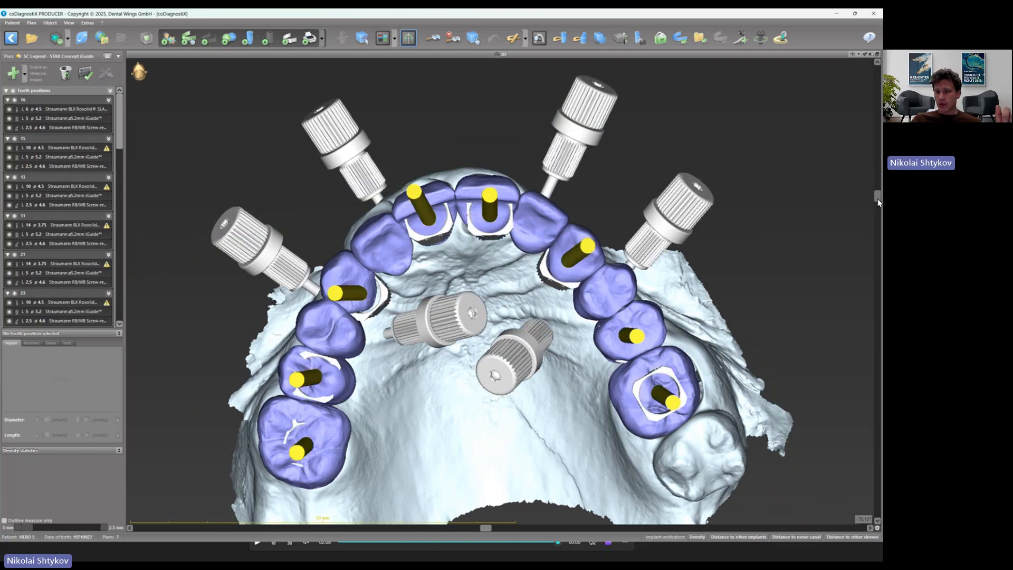
left_click_drag(879, 199, 878, 339)
left_click_drag(880, 279, 866, 195)
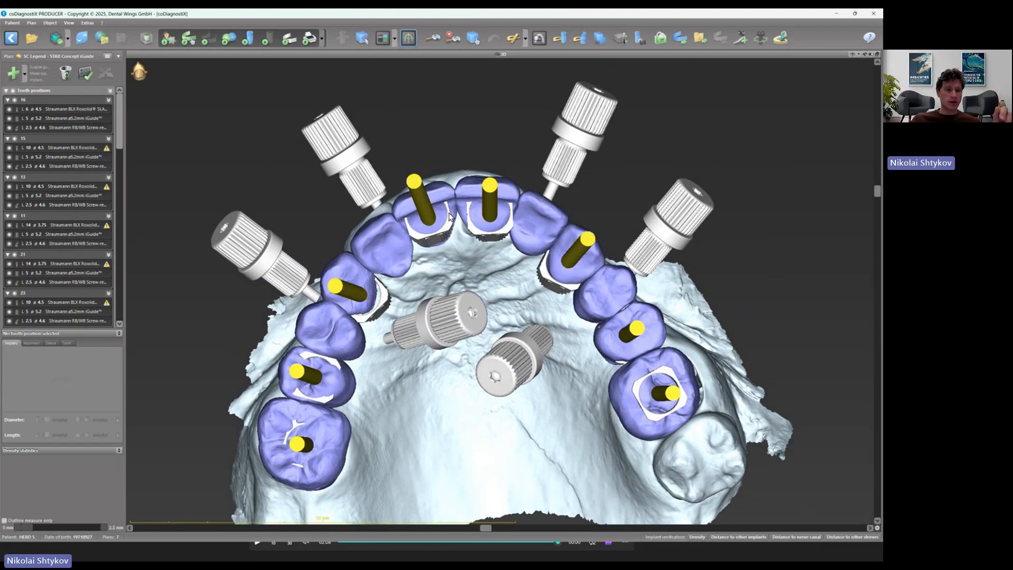
scroll(62, 205, "down", 10)
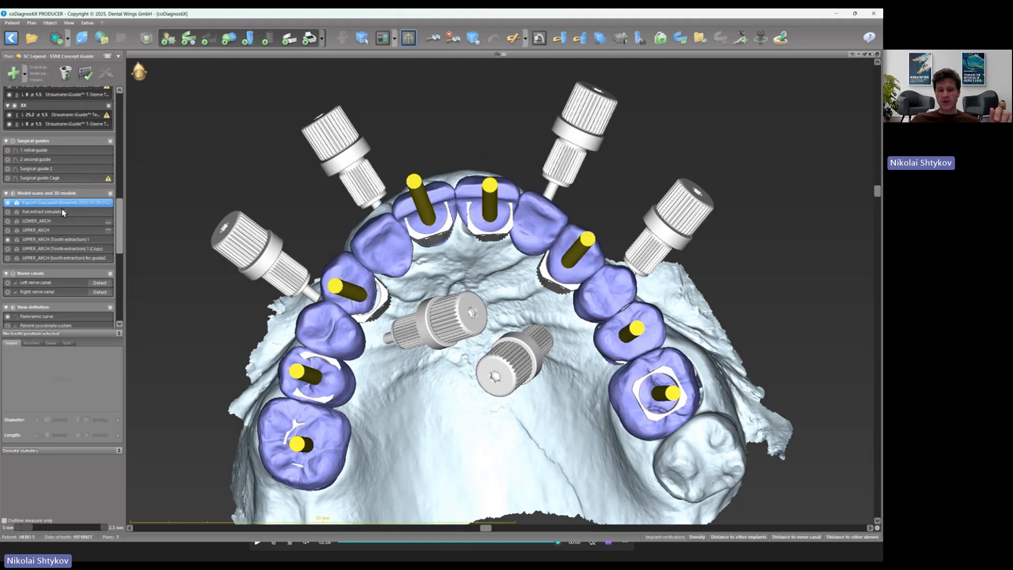
scroll(55, 202, "up", 8)
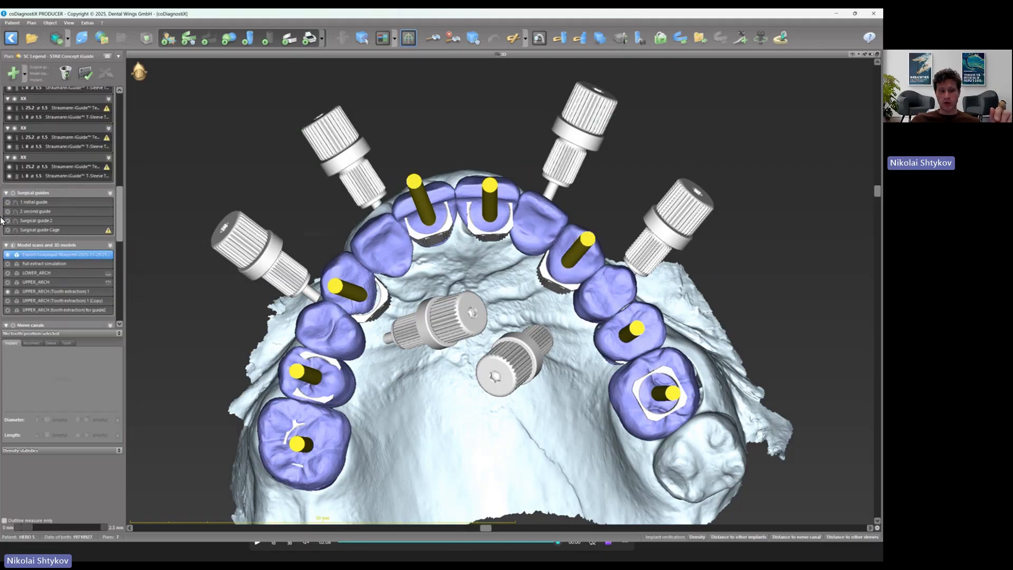